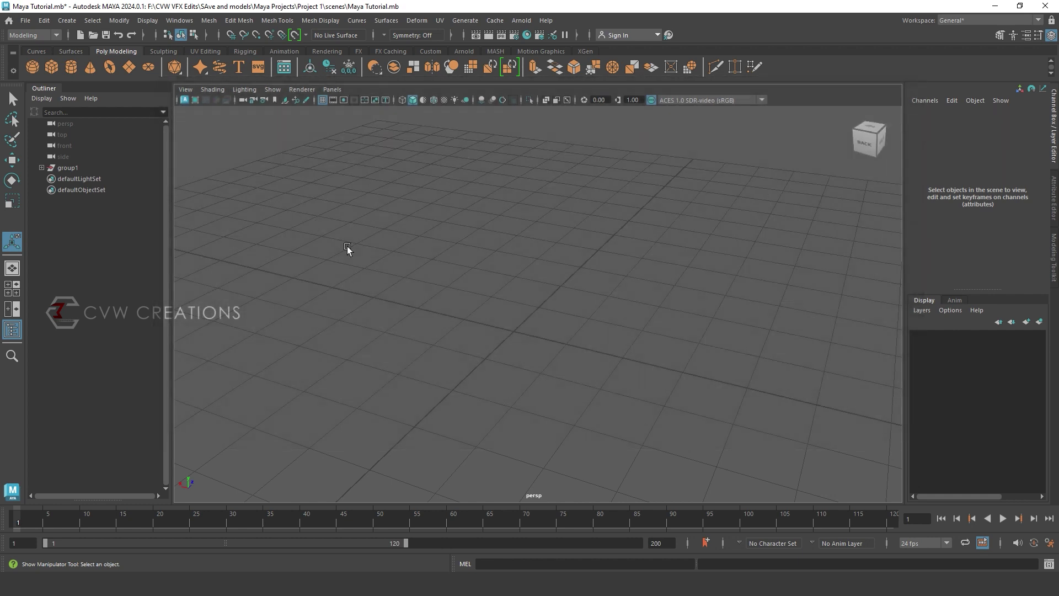
pyautogui.click(268, 20)
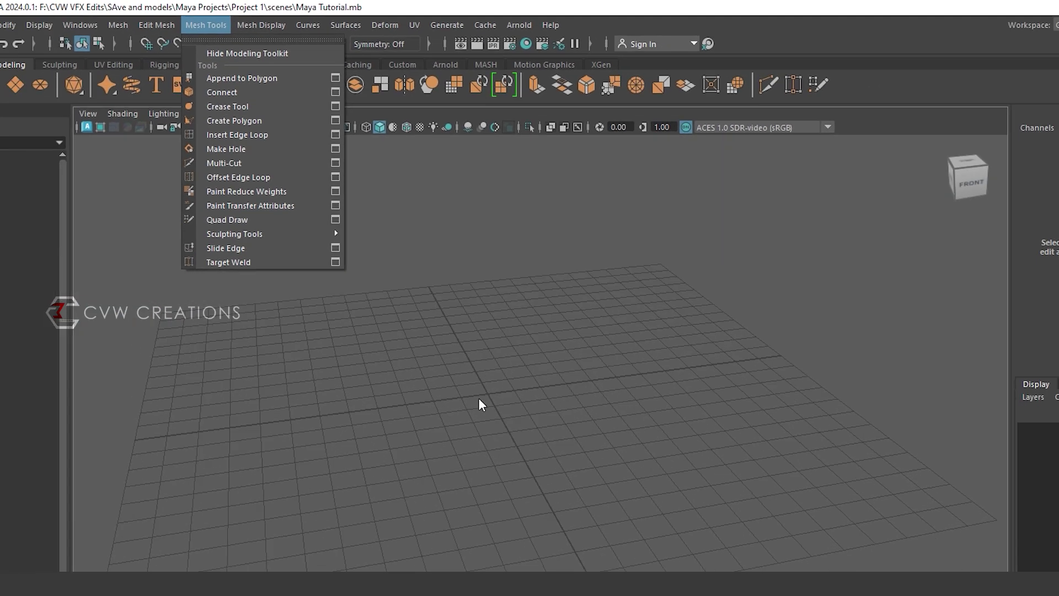
pyautogui.click(452, 556)
pyautogui.keyDown('alt'); pyautogui.moveTo(596, 280); pyautogui.dragTo(611, 318); pyautogui.keyUp('alt')
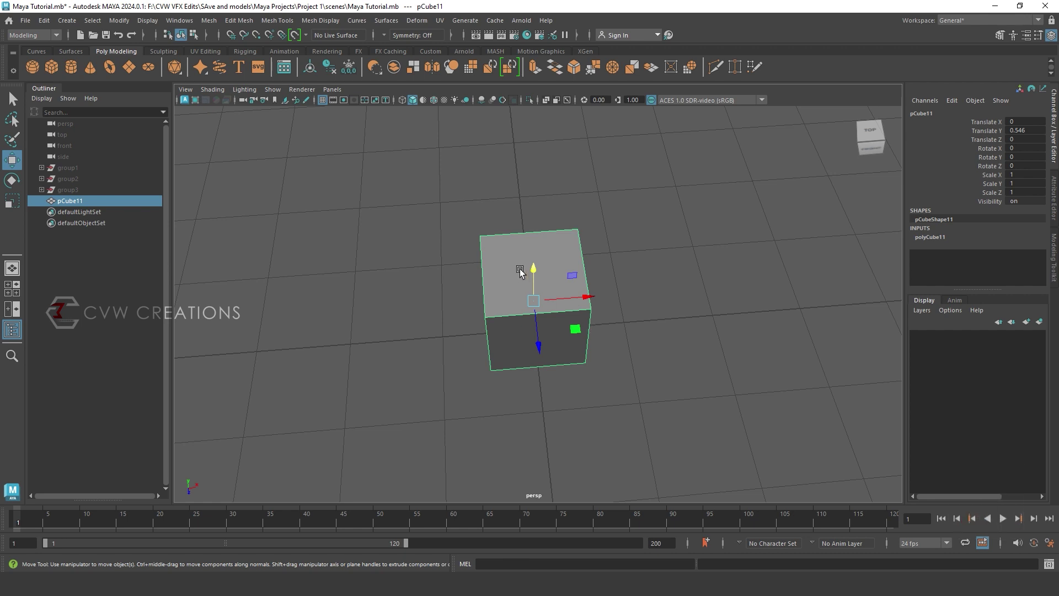
# Inset the cube's top face by extruding it with an offset.
pyautogui.moveTo(535, 267); pyautogui.dragTo(531, 228, button='right')
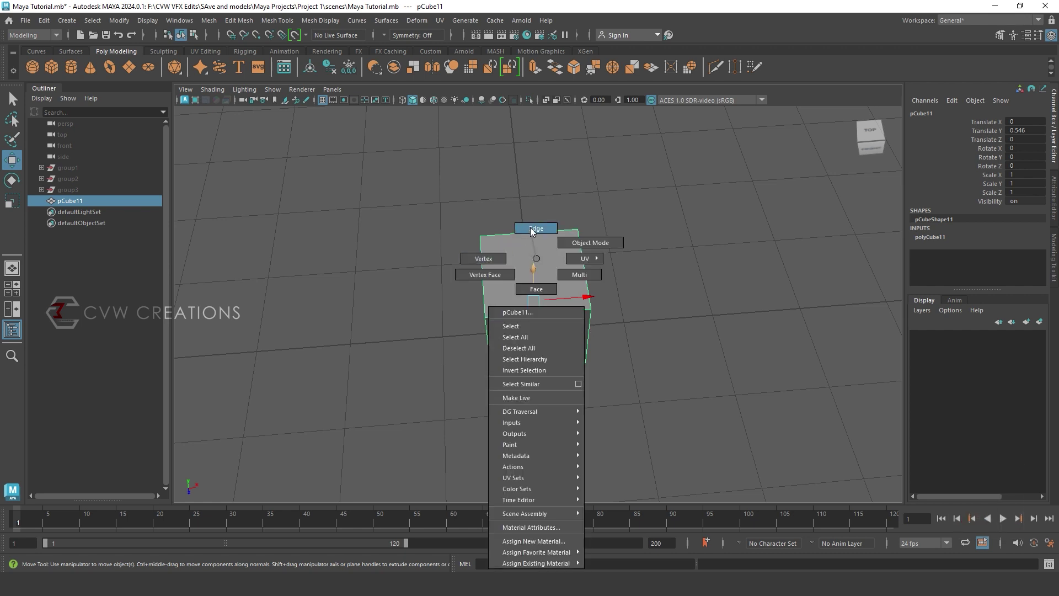
pyautogui.moveTo(531, 227); pyautogui.dragTo(539, 284, button='right')
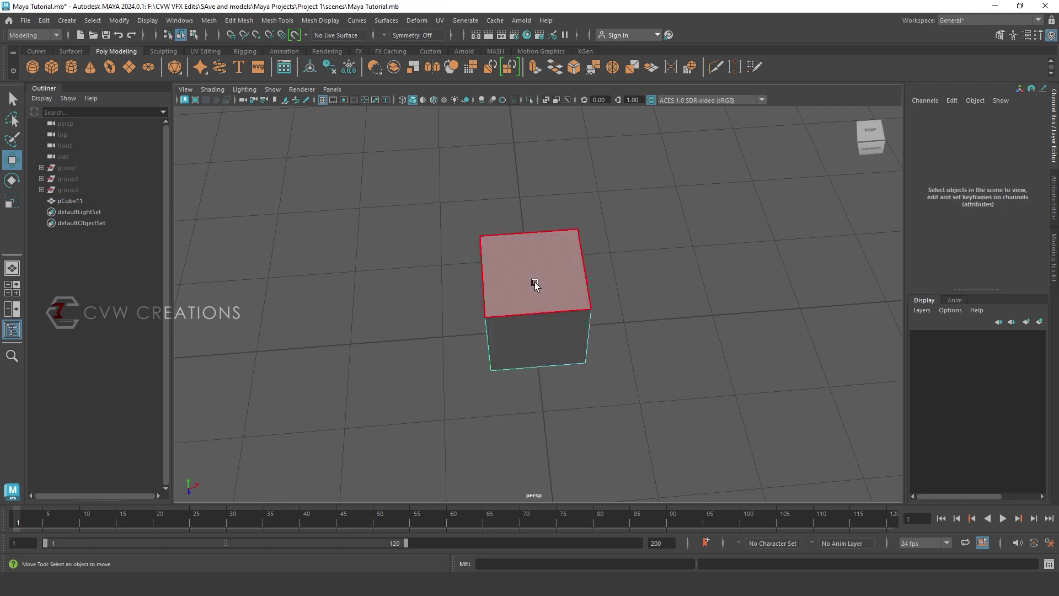
pyautogui.click(536, 278)
pyautogui.hotkey('ctrl', 'e')
pyautogui.keyDown('alt'); pyautogui.moveTo(631, 325); pyautogui.dragTo(544, 193); pyautogui.keyUp('alt')
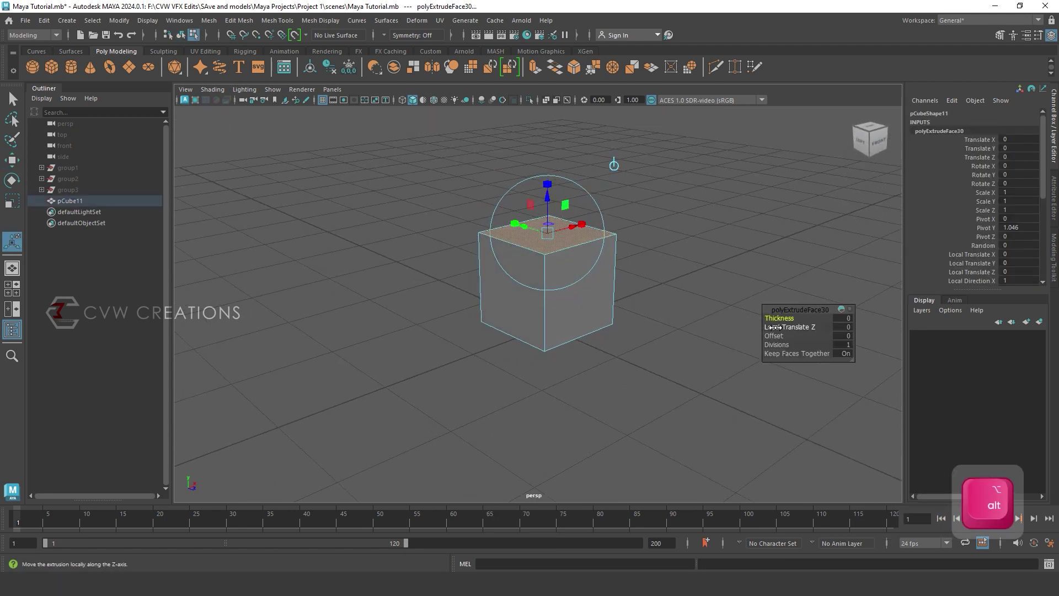
pyautogui.moveTo(774, 334); pyautogui.dragTo(780, 334)
# Extrude the inset top face upward by about 1.06 to form a narrower block on the cube.
pyautogui.hotkey('ctrl', 'e')
pyautogui.moveTo(549, 199); pyautogui.dragTo(553, 99)
pyautogui.scroll(-5, 682, 265)
pyautogui.keyDown('alt'); pyautogui.moveTo(681, 265); pyautogui.dragTo(675, 286); pyautogui.keyUp('alt')
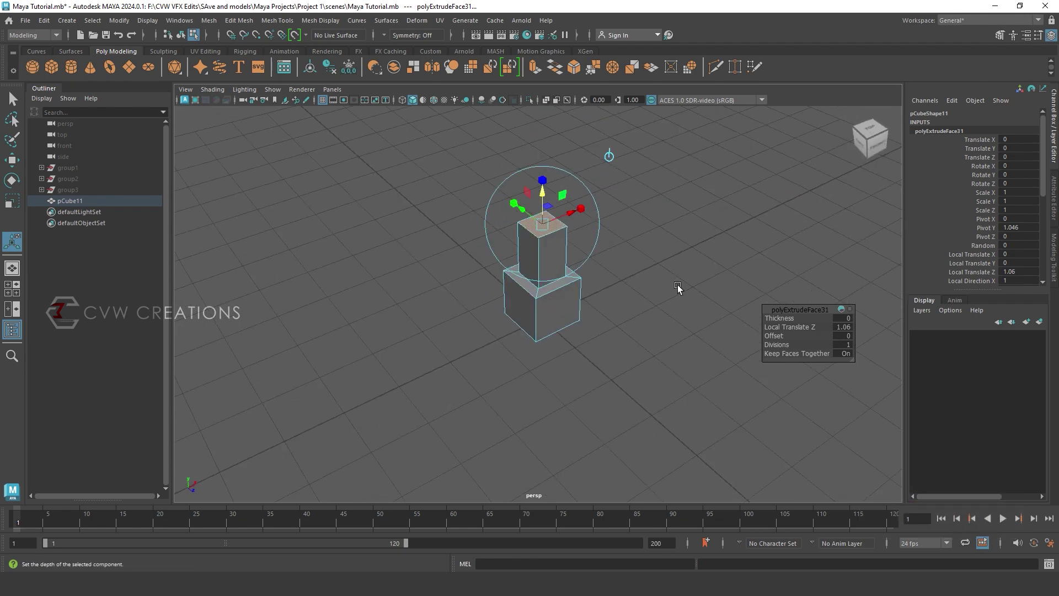
# Extrude the narrow block's top face with an offset to leave a thin rim around it.
pyautogui.hotkey('ctrl', 'e')
pyautogui.keyDown('alt'); pyautogui.moveTo(598, 298); pyautogui.dragTo(946, 160, button='right'); pyautogui.keyUp('alt')
pyautogui.keyDown('alt'); pyautogui.moveTo(946, 160); pyautogui.dragTo(932, 316, button='middle'); pyautogui.keyUp('alt')
pyautogui.click(842, 310)
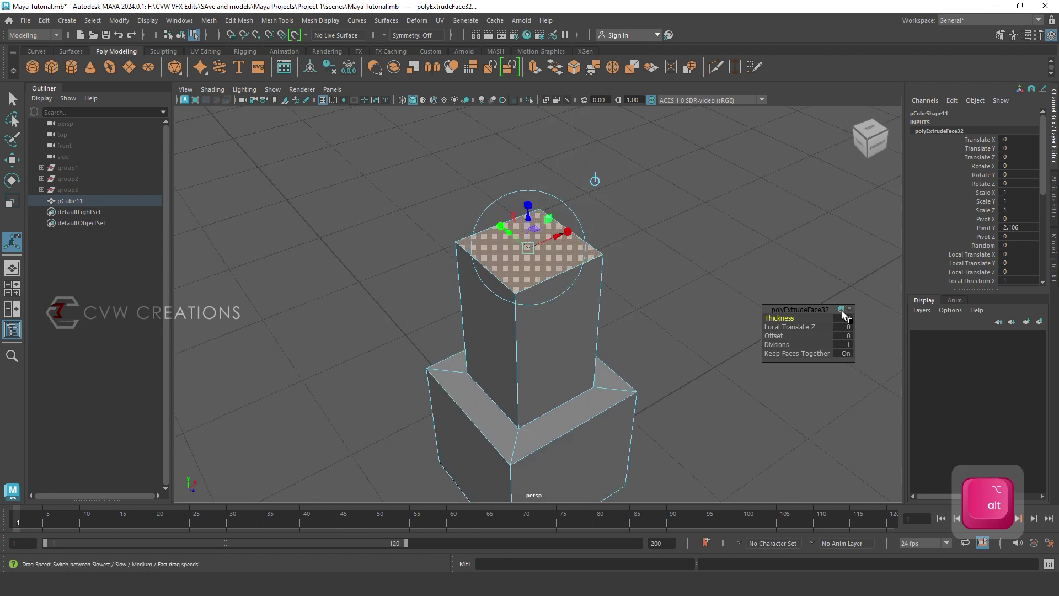
pyautogui.moveTo(777, 335); pyautogui.dragTo(805, 330)
# Extrude the inset top face about 1.35 down into the body to form a square hole.
pyautogui.hotkey('ctrl', 'e')
pyautogui.keyDown('alt'); pyautogui.moveTo(640, 355); pyautogui.dragTo(670, 276); pyautogui.keyUp('alt')
pyautogui.moveTo(568, 126); pyautogui.dragTo(565, 227)
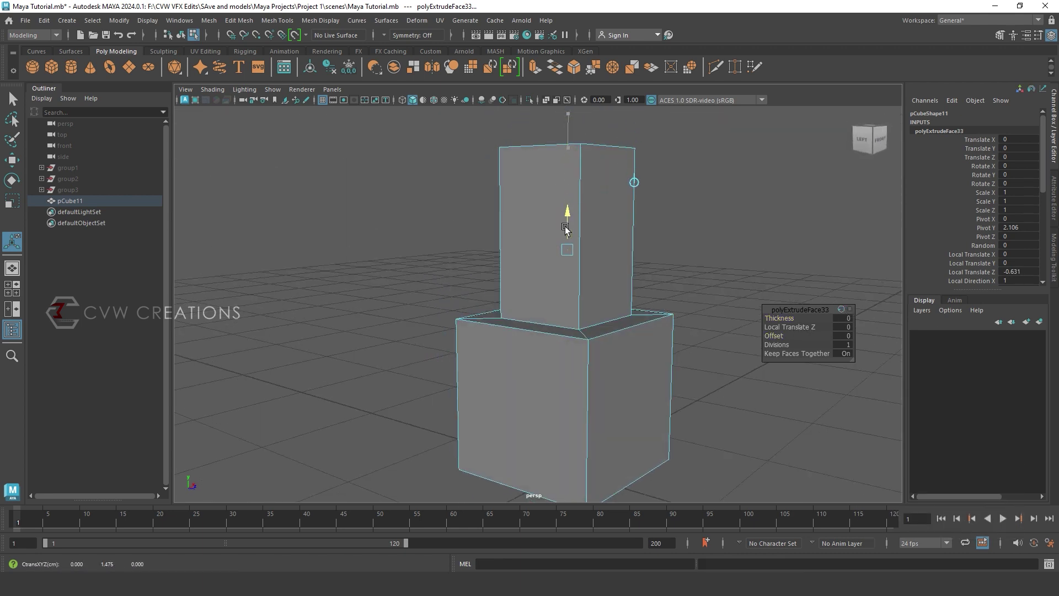
# Examine the hole's depth inside the mesh by comparing wireframe and shaded display in object mode.
pyautogui.click(402, 100)
pyautogui.click(412, 100)
pyautogui.click(711, 195)
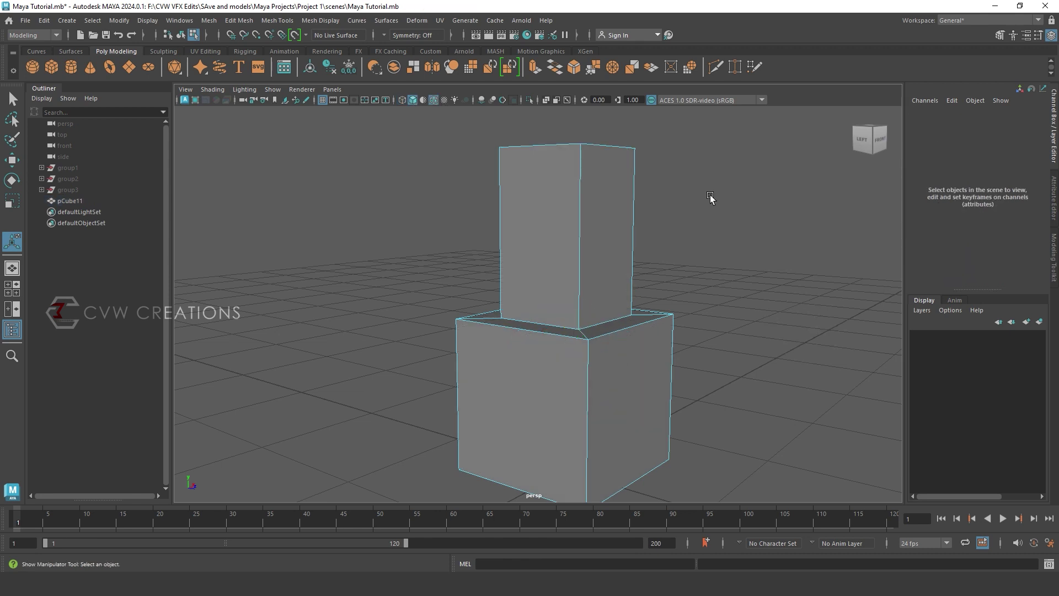
pyautogui.moveTo(711, 210); pyautogui.dragTo(736, 199, button='right')
pyautogui.click(736, 199)
pyautogui.scroll(-5, 735, 200)
pyautogui.keyDown('alt'); pyautogui.moveTo(718, 218); pyautogui.dragTo(657, 252); pyautogui.keyUp('alt')
pyautogui.click(403, 101)
pyautogui.click(414, 100)
pyautogui.click(434, 101)
pyautogui.click(402, 101)
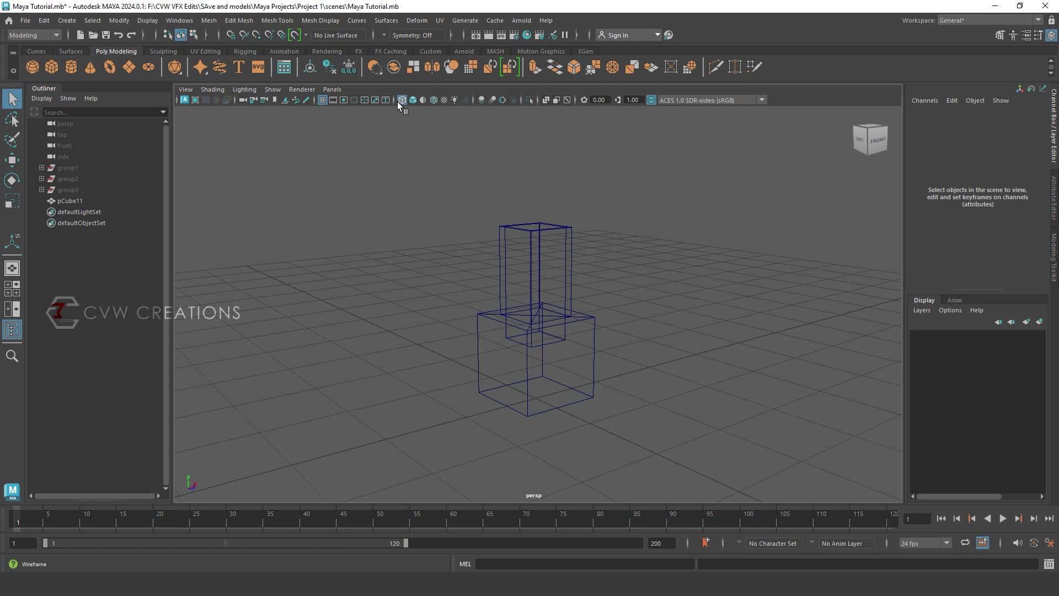
pyautogui.click(413, 101)
pyautogui.click(434, 101)
pyautogui.click(402, 101)
# Reselect the hole's end face and move it straight down until it sits just beneath the cube's base.
pyautogui.hotkey('ctrl', 'z')
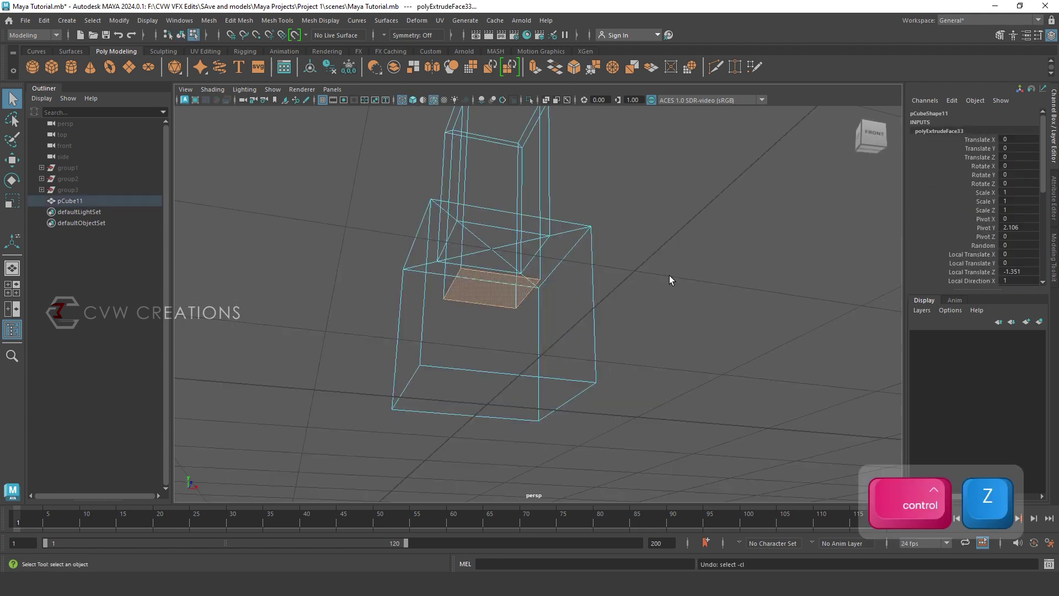
pyautogui.press('w')
pyautogui.moveTo(492, 245); pyautogui.dragTo(494, 360)
pyautogui.moveTo(596, 350)
pyautogui.keyDown('alt'); pyautogui.mouseDown()
pyautogui.moveTo(582, 385)
pyautogui.moveTo(587, 352)
pyautogui.mouseUp(); pyautogui.keyUp('alt')
pyautogui.moveTo(652, 258); pyautogui.dragTo(682, 245, button='right')
pyautogui.click(413, 100)
pyautogui.scroll(-4, 597, 309)
pyautogui.moveTo(591, 351)
pyautogui.keyDown('alt'); pyautogui.mouseDown()
pyautogui.moveTo(608, 310)
pyautogui.moveTo(541, 342)
pyautogui.moveTo(608, 336)
pyautogui.moveTo(607, 345)
pyautogui.mouseUp(); pyautogui.keyUp('alt')
pyautogui.moveTo(580, 258); pyautogui.dragTo(577, 293, button='right')
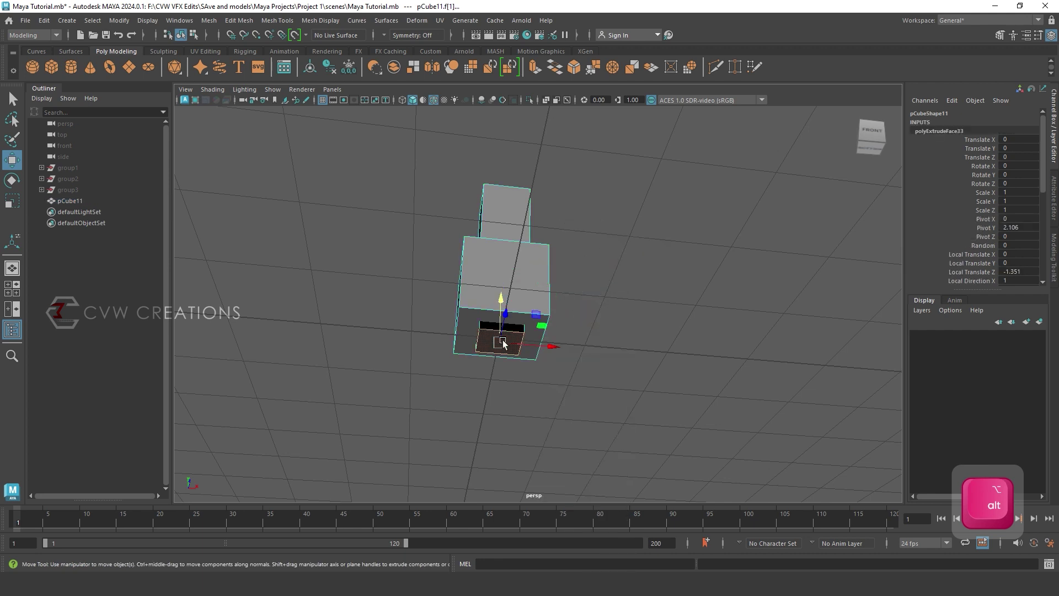
pyautogui.moveTo(502, 306); pyautogui.dragTo(503, 302)
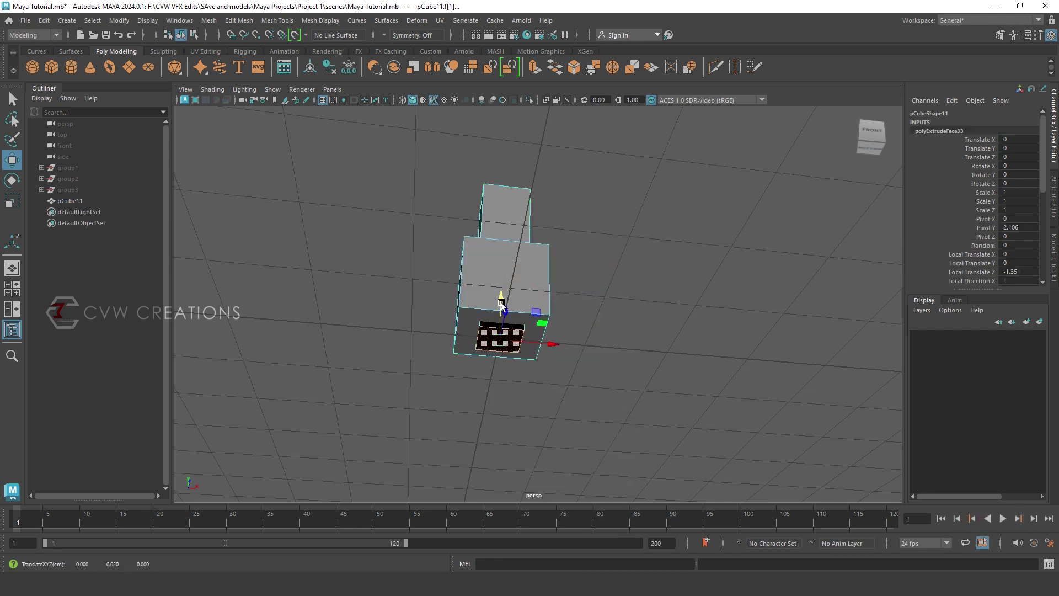
# Delete the hole's end face and the cube's bottom face to open the underside.
pyautogui.click(483, 334)
pyautogui.click(634, 391)
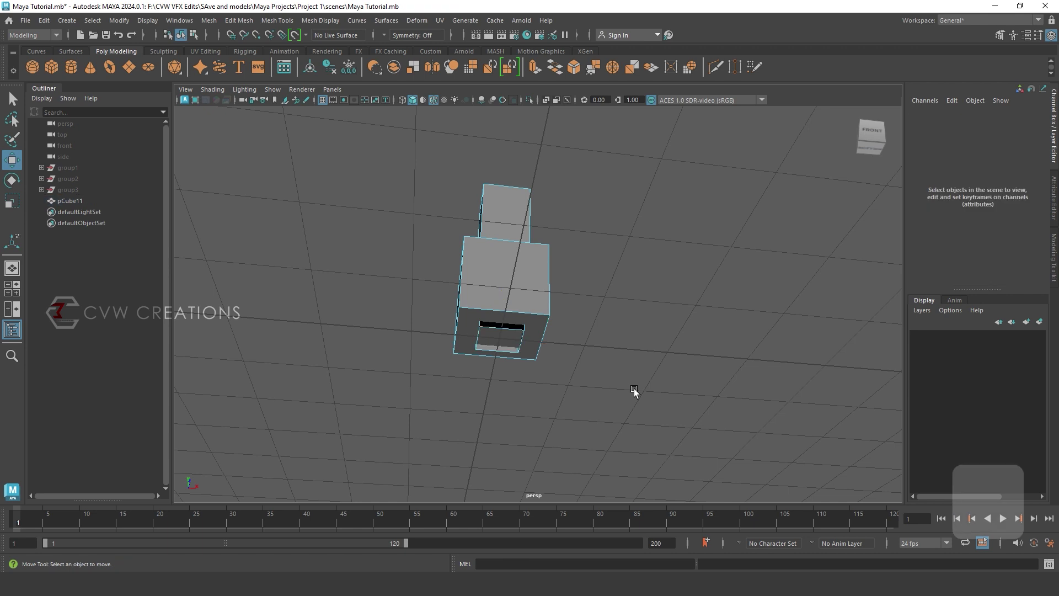
pyautogui.click(541, 335)
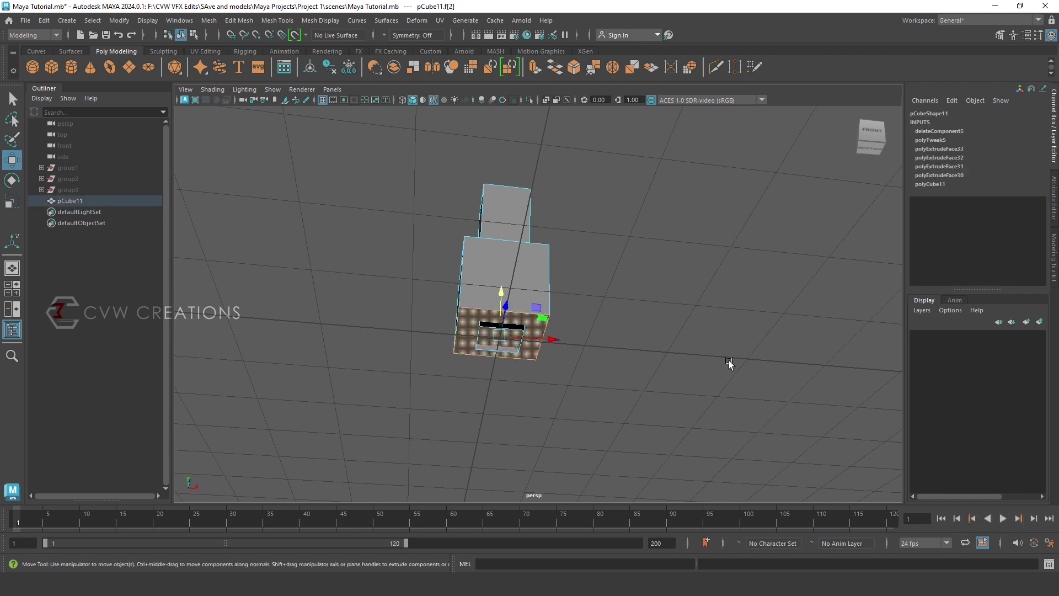
pyautogui.press('Delete')
# Fill one side of the open underside between the hole and outer border edges using Append to Polygon.
pyautogui.keyDown('alt'); pyautogui.moveTo(534, 387); pyautogui.dragTo(592, 271); pyautogui.keyUp('alt')
pyautogui.keyDown('alt'); pyautogui.moveTo(570, 173); pyautogui.dragTo(574, 372); pyautogui.keyUp('alt')
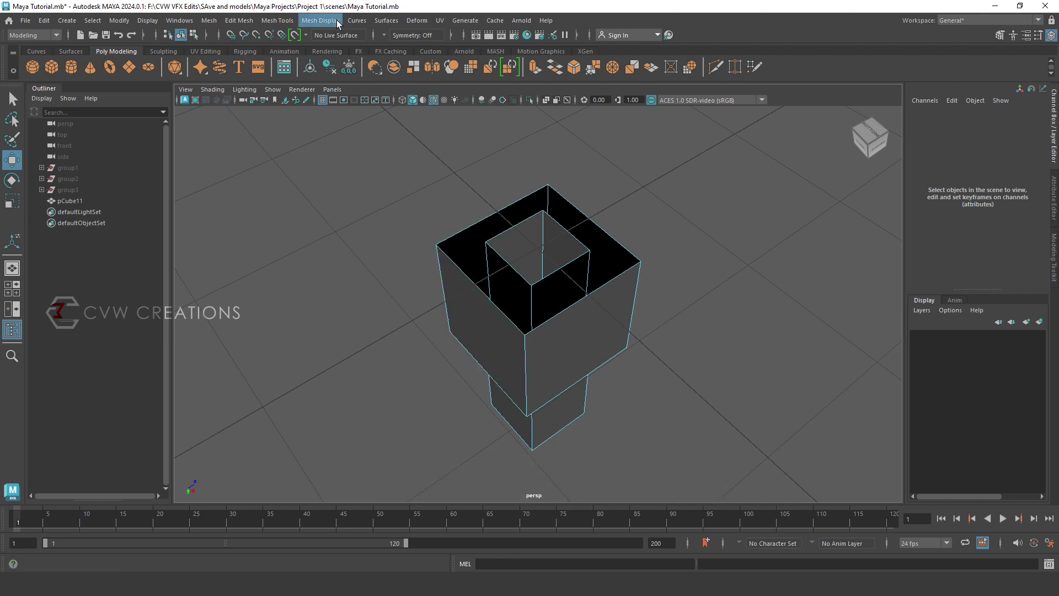
pyautogui.click(271, 22)
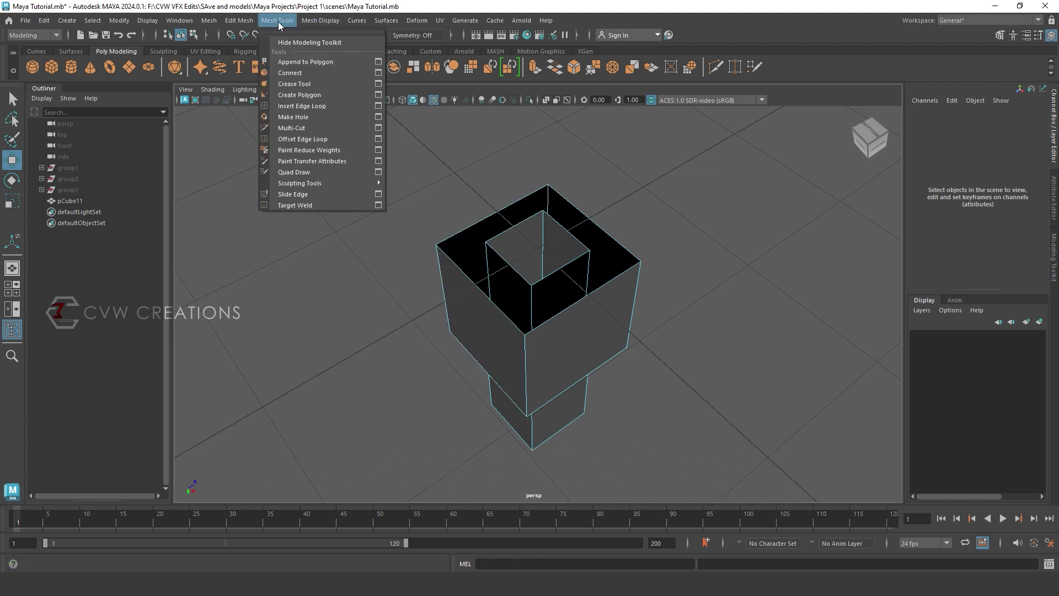
pyautogui.click(318, 63)
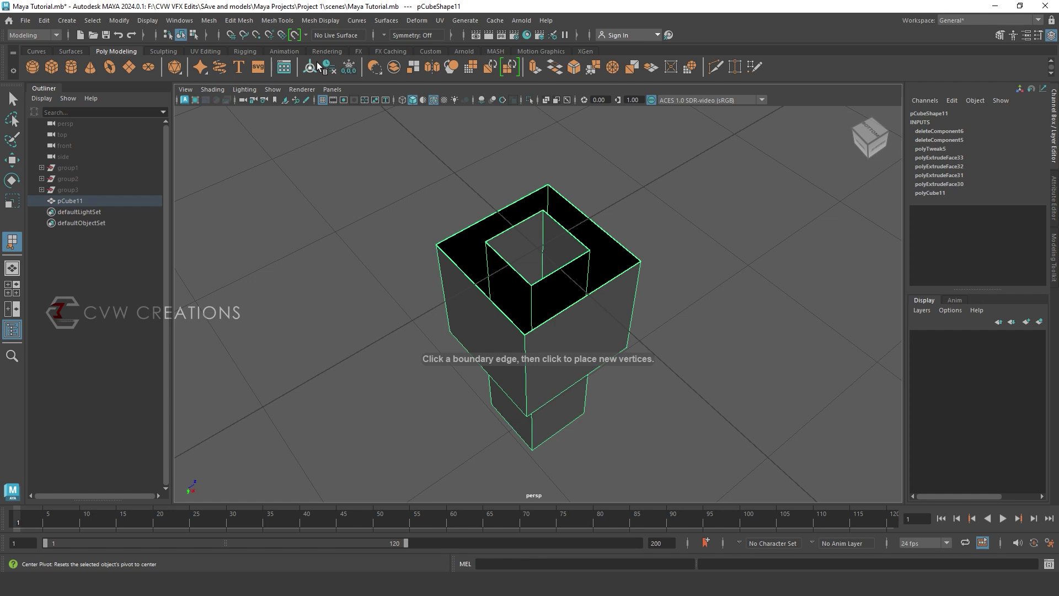
pyautogui.click(568, 233)
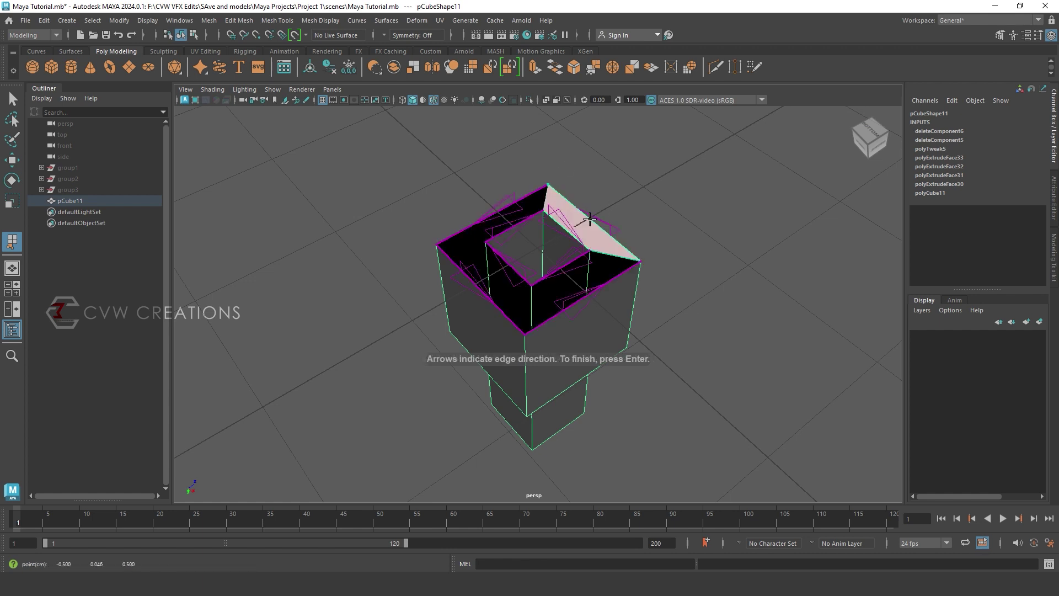
pyautogui.press('Return')
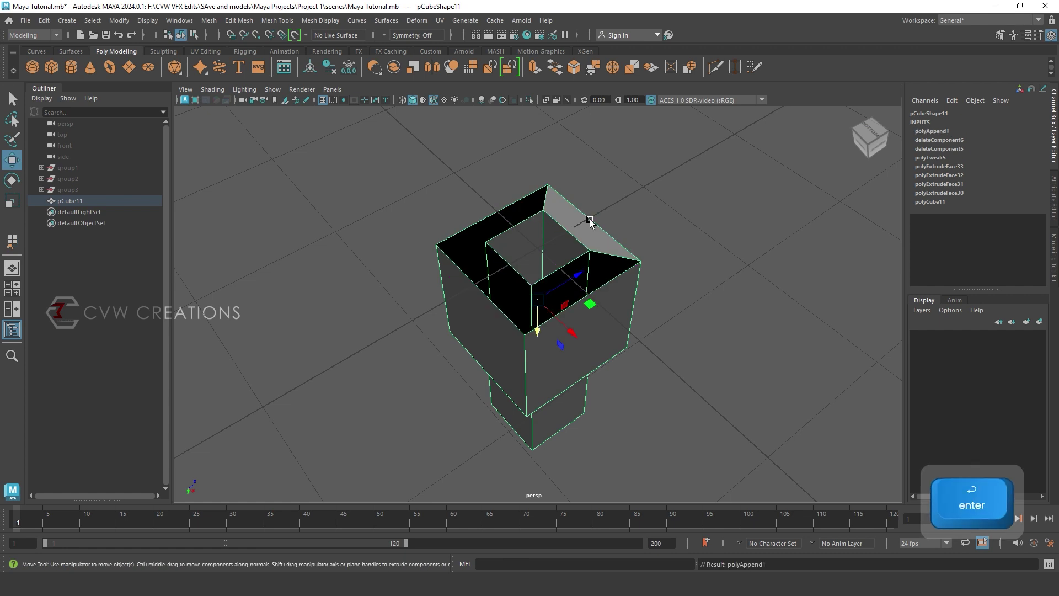
# Fill the remaining three sides of the underside gap with Append to Polygon and return to object mode.
pyautogui.press('g')
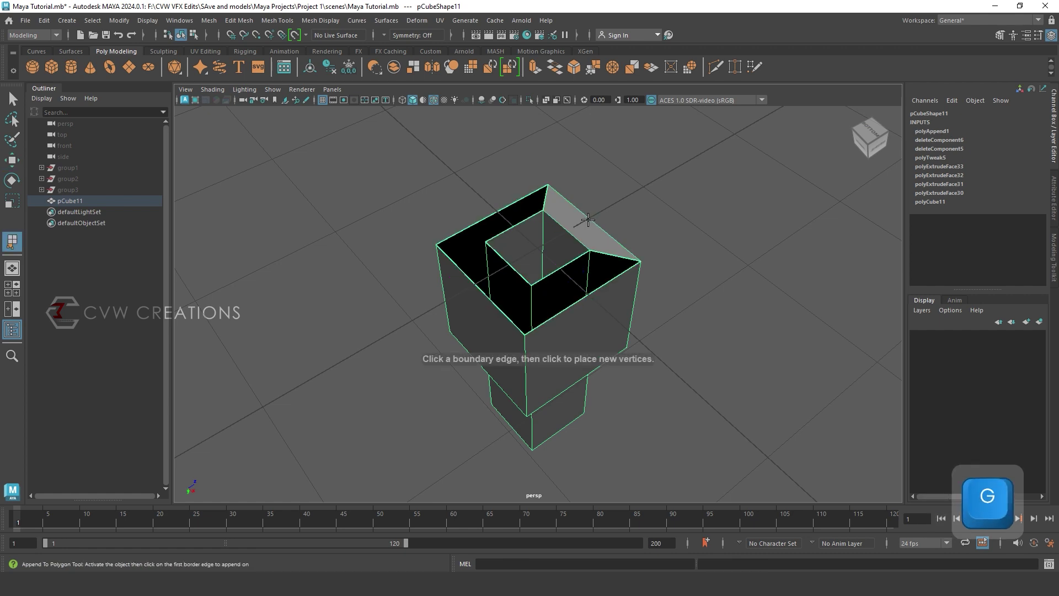
pyautogui.click(572, 284)
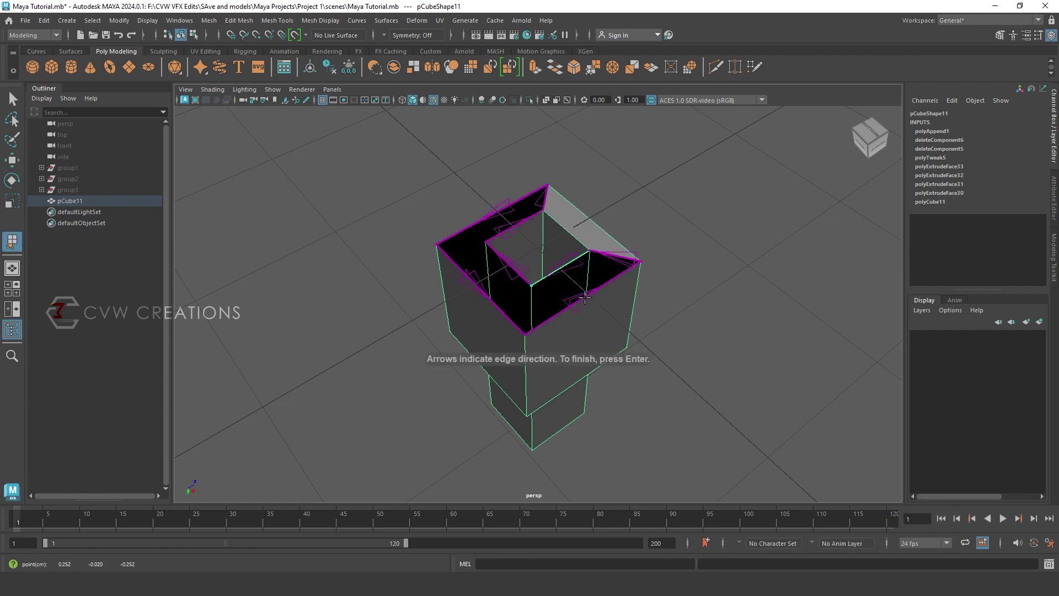
pyautogui.click(585, 297)
pyautogui.press('g')
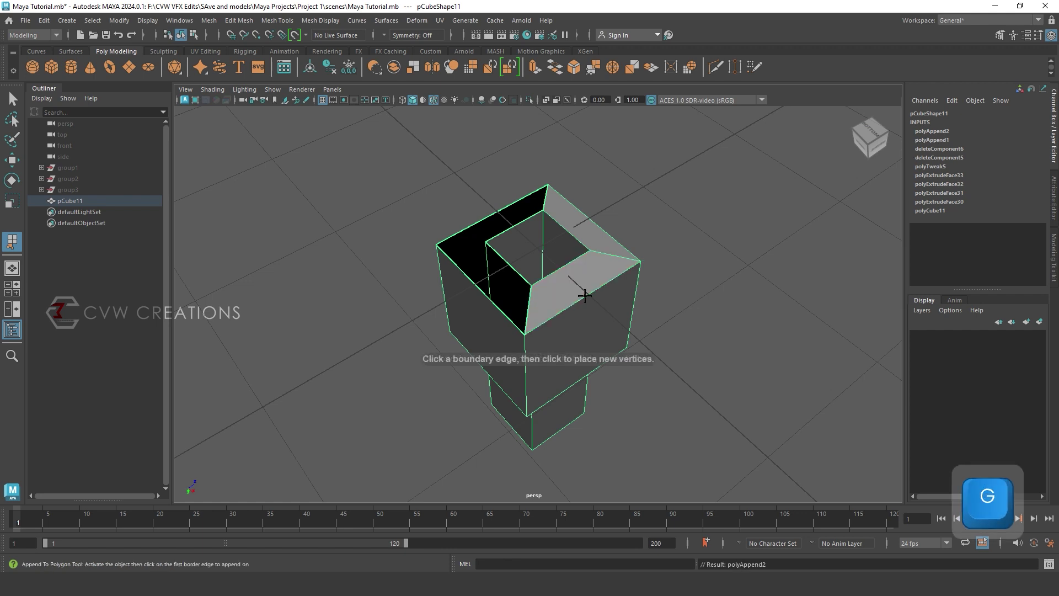
pyautogui.click(504, 259)
pyautogui.click(477, 285)
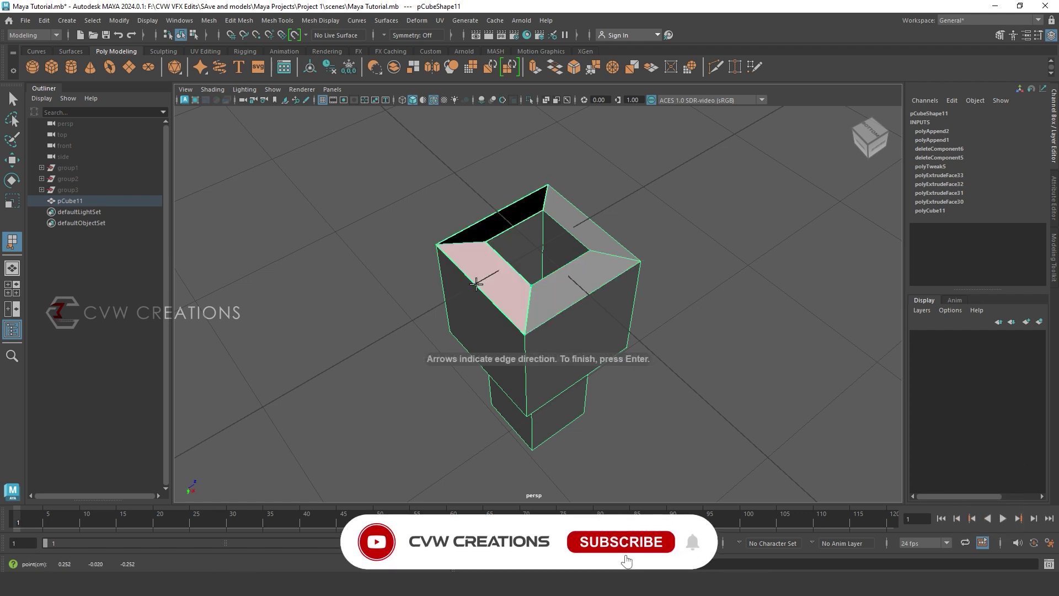
pyautogui.press('Return')
pyautogui.press('g')
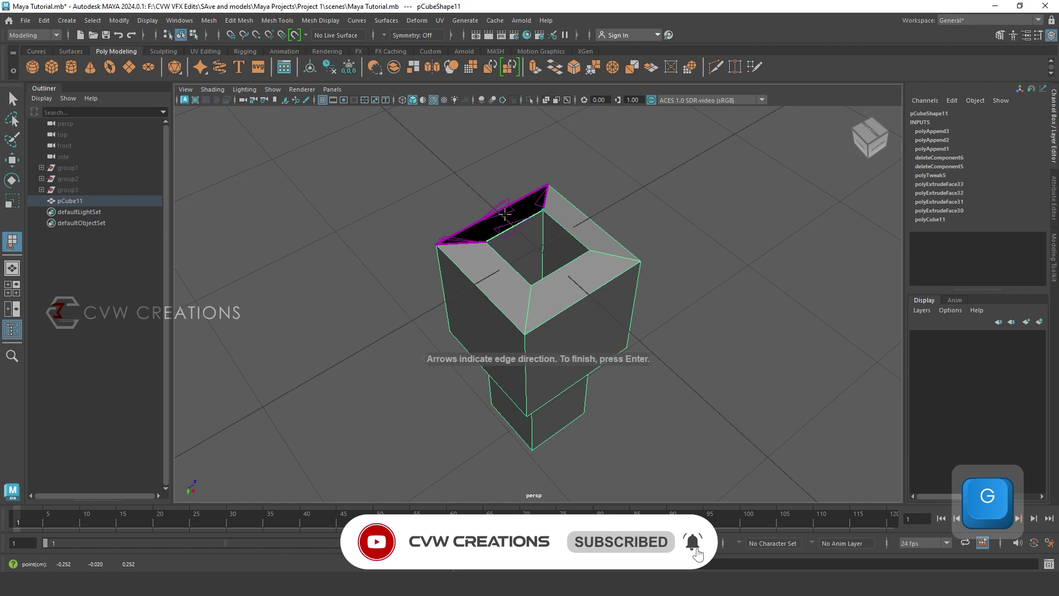
pyautogui.press('Return')
pyautogui.press('g')
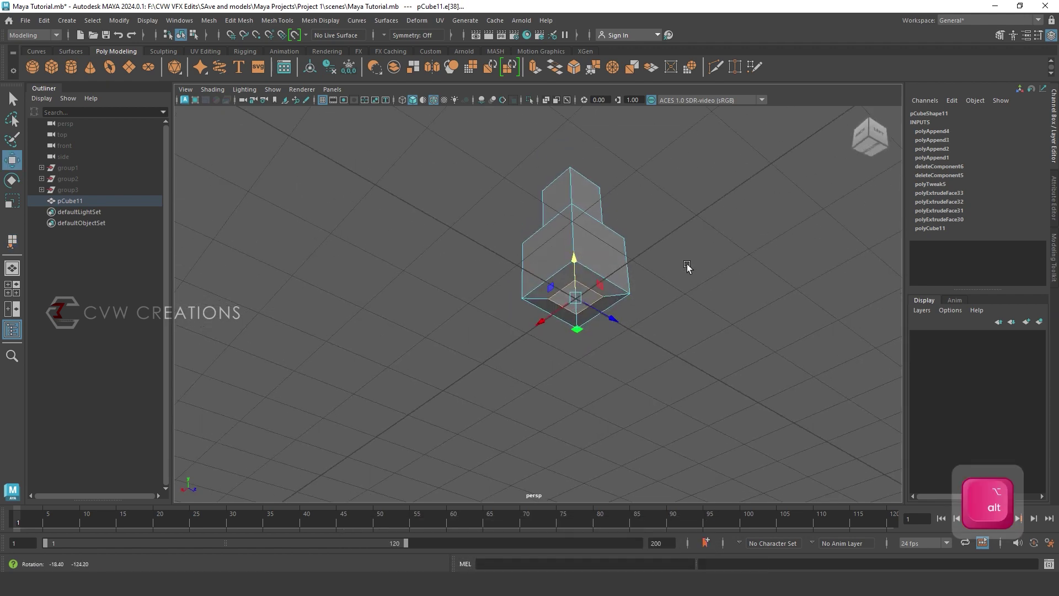
pyautogui.keyDown('alt'); pyautogui.moveTo(687, 267); pyautogui.dragTo(628, 384); pyautogui.keyUp('alt')
pyautogui.moveTo(648, 301)
pyautogui.keyDown('alt'); pyautogui.mouseDown()
pyautogui.moveTo(655, 289)
pyautogui.moveTo(633, 331)
pyautogui.moveTo(664, 289)
pyautogui.mouseUp(); pyautogui.keyUp('alt')
pyautogui.moveTo(617, 225); pyautogui.dragTo(649, 217, button='right')
pyautogui.scroll(-5, 618, 296)
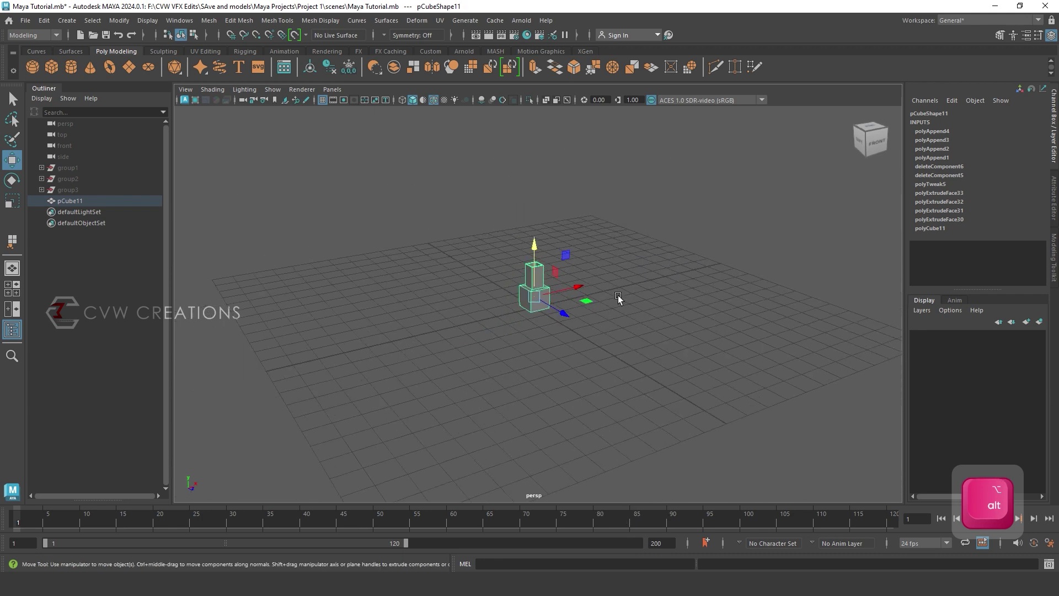
# Create a polygon cylinder and move it beside the stepped block to about X 3.813, Y 0.901, hiding the wireframe overlay.
pyautogui.scroll(5, 596, 302)
pyautogui.keyDown('alt'); pyautogui.moveTo(596, 305); pyautogui.dragTo(475, 307, button='middle'); pyautogui.keyUp('alt')
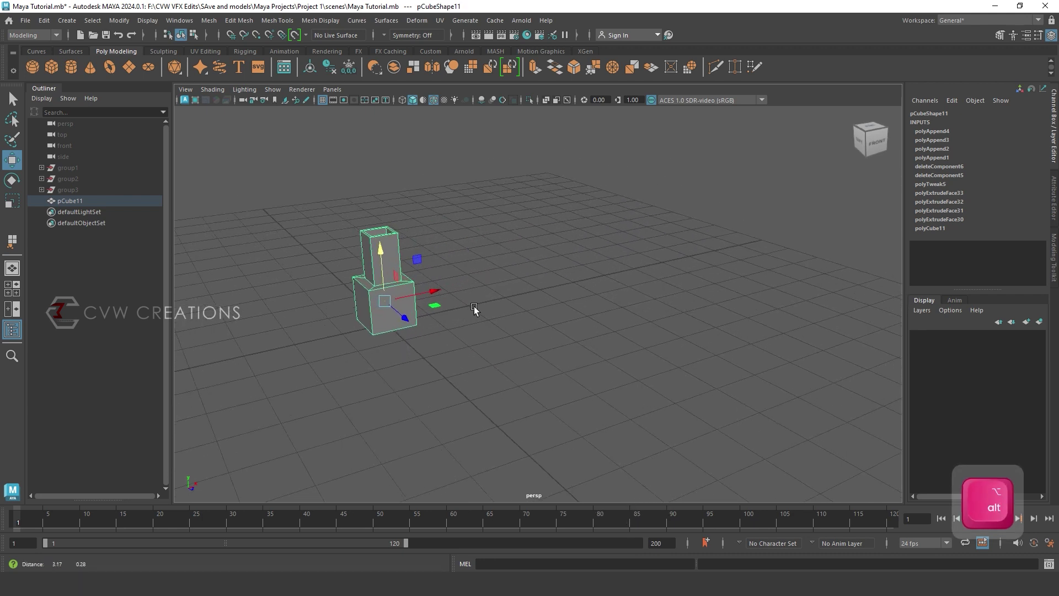
pyautogui.click(70, 66)
pyautogui.press('w')
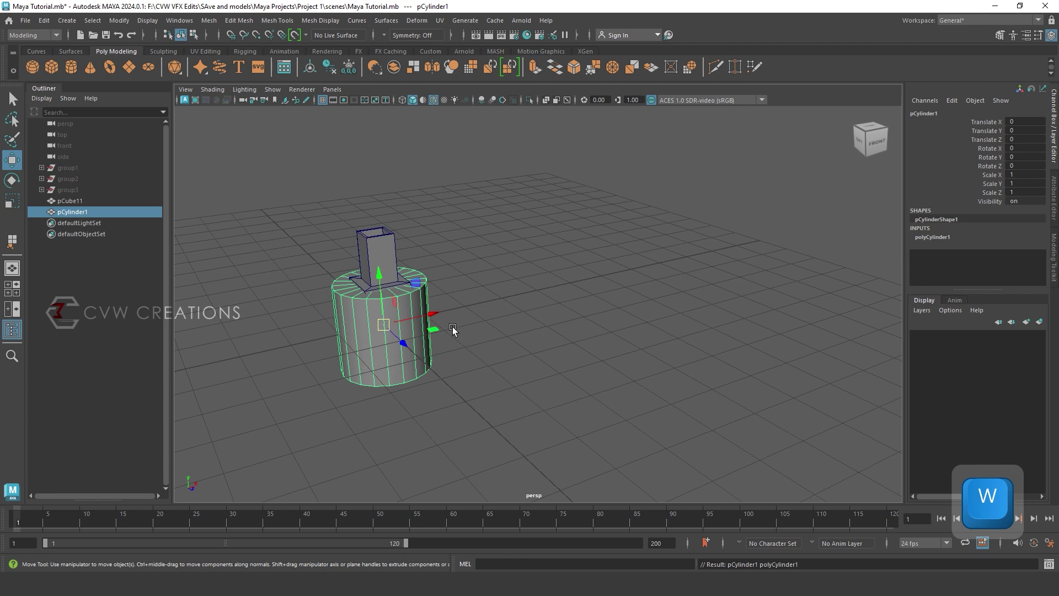
pyautogui.moveTo(433, 314); pyautogui.dragTo(572, 286)
pyautogui.press('w')
pyautogui.moveTo(530, 242)
pyautogui.mouseDown()
pyautogui.moveTo(532, 195)
pyautogui.moveTo(531, 205)
pyautogui.mouseUp()
pyautogui.click(434, 99)
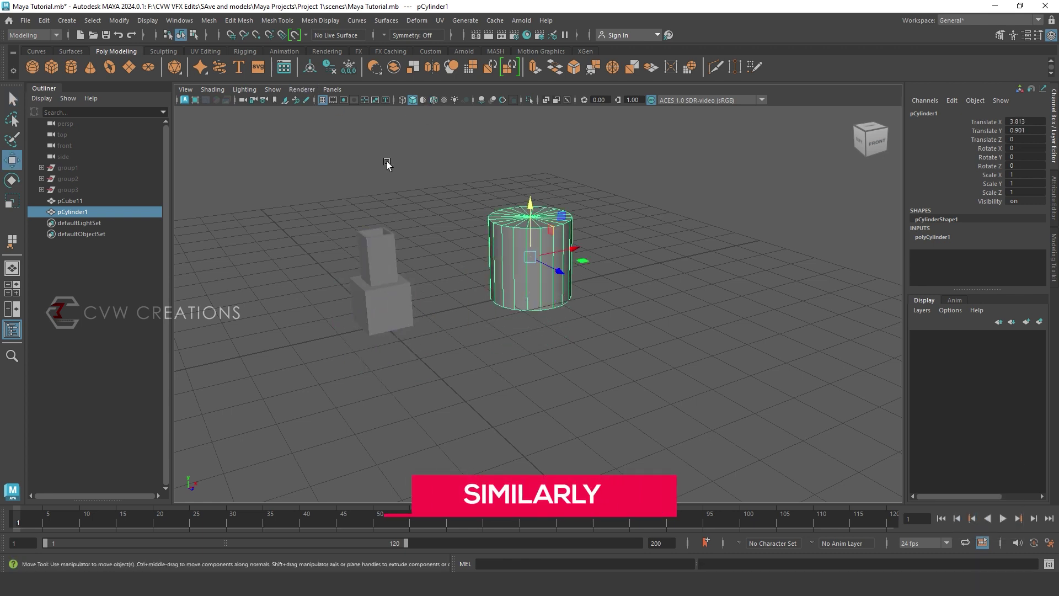
# Set the cylinder's Subdivisions Caps to 2.
pyautogui.scroll(5, 585, 212)
pyautogui.keyDown('alt'); pyautogui.moveTo(585, 213); pyautogui.dragTo(563, 372, button='middle'); pyautogui.keyUp('alt')
pyautogui.click(934, 238)
pyautogui.scroll(-3, 1013, 262)
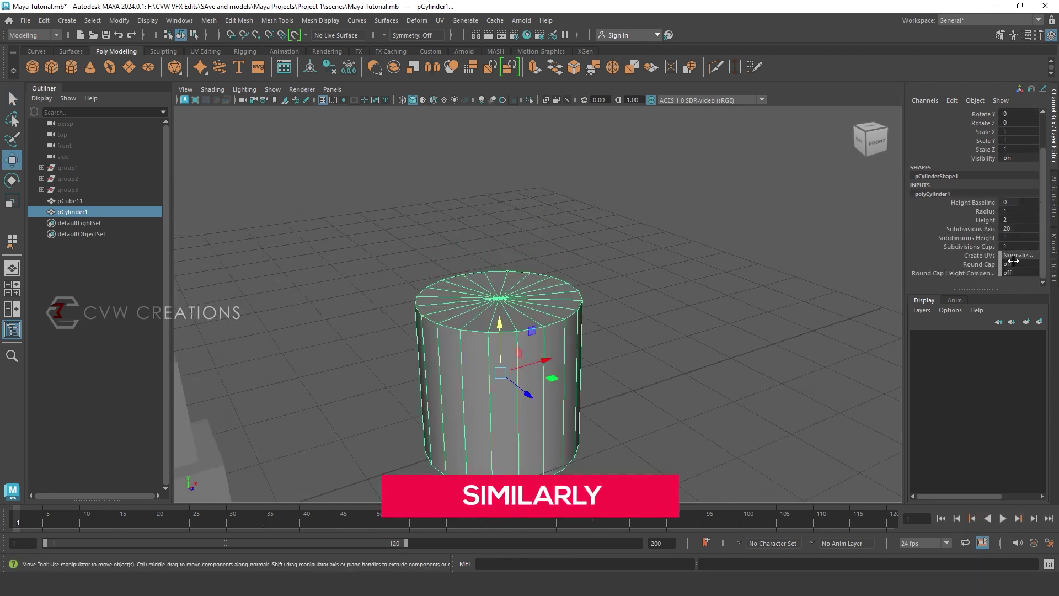
pyautogui.click(1016, 246)
pyautogui.write('2')
pyautogui.press('Return')
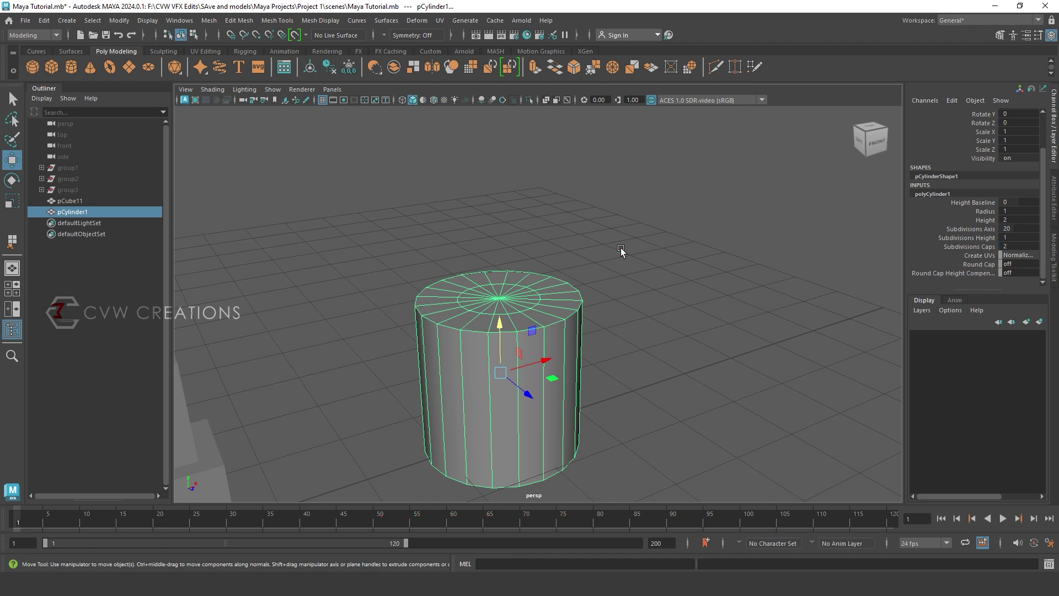
# Delete the radial edges inside the inner ring of the cylinder's top cap, leaving the bottom cap's edges out of the selection.
pyautogui.moveTo(621, 247); pyautogui.dragTo(632, 201, button='right')
pyautogui.keyDown('alt'); pyautogui.moveTo(636, 205); pyautogui.dragTo(580, 363); pyautogui.keyUp('alt')
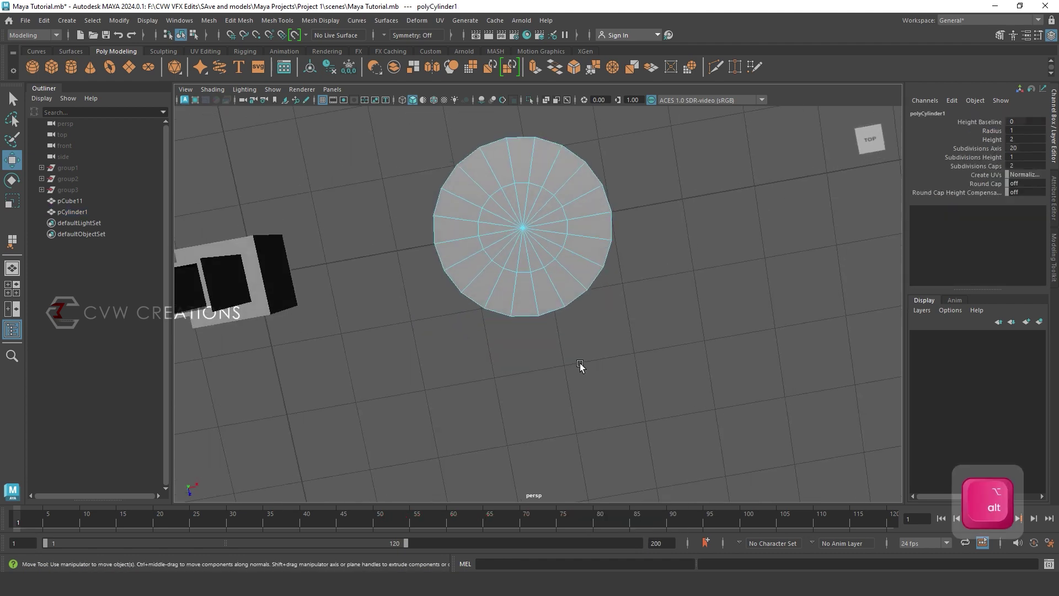
pyautogui.click(502, 254)
pyautogui.keyDown('alt'); pyautogui.moveTo(619, 260); pyautogui.dragTo(655, 345); pyautogui.keyUp('alt')
pyautogui.keyDown('ctrl'); pyautogui.moveTo(610, 381); pyautogui.dragTo(458, 464); pyautogui.keyUp('ctrl')
pyautogui.keyDown('alt'); pyautogui.moveTo(533, 193); pyautogui.dragTo(520, 279); pyautogui.keyUp('alt')
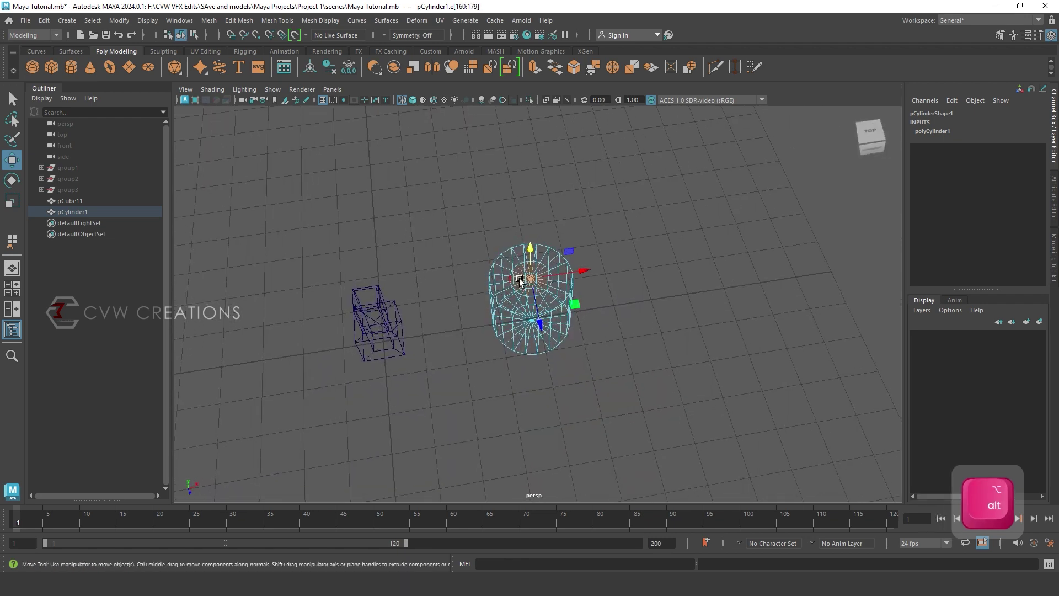
pyautogui.scroll(4, 520, 279)
pyautogui.press('Delete')
pyautogui.scroll(4, 640, 316)
pyautogui.scroll(-4, 640, 317)
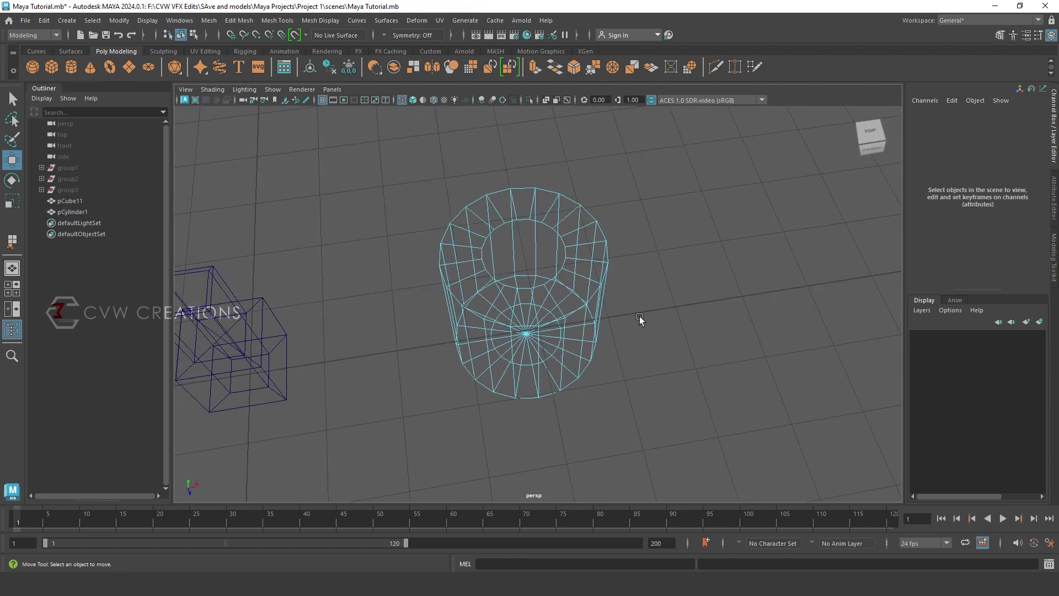
# Return to object mode, deselect the cylinder and switch the viewport to shaded display.
pyautogui.moveTo(653, 248); pyautogui.dragTo(677, 237, button='right')
pyautogui.scroll(-3, 673, 240)
pyautogui.click(659, 241)
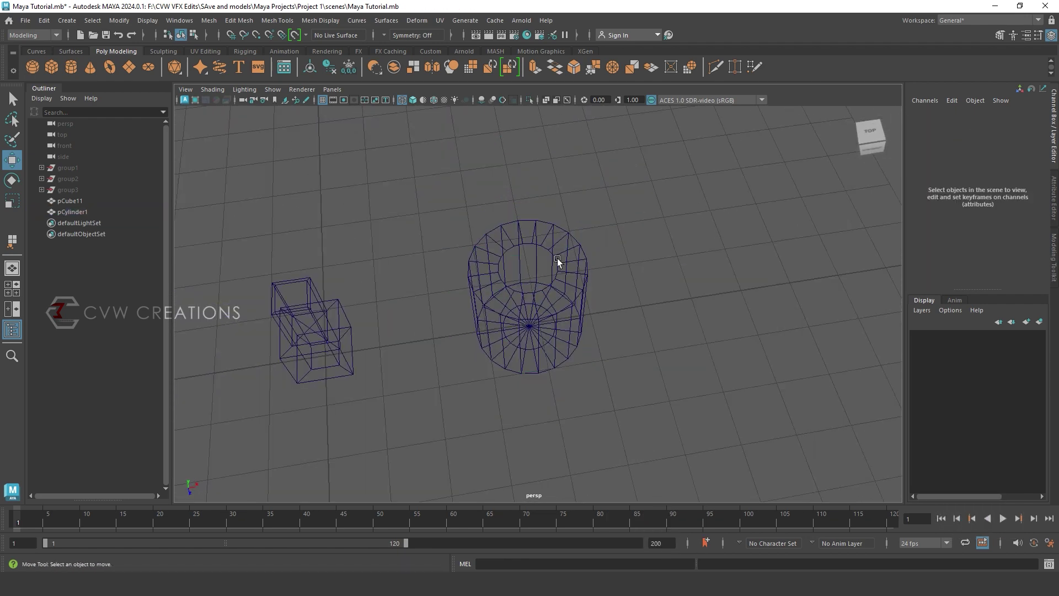
pyautogui.click(415, 102)
# Select the inner round face on the cylinder's top cap and extrude it down through the body to the bottom cap.
pyautogui.click(544, 223)
pyautogui.moveTo(544, 222); pyautogui.dragTo(545, 258, button='right')
pyautogui.click(546, 285)
pyautogui.keyDown('alt'); pyautogui.moveTo(651, 367); pyautogui.dragTo(657, 325); pyautogui.keyUp('alt')
pyautogui.hotkey('ctrl', 'e')
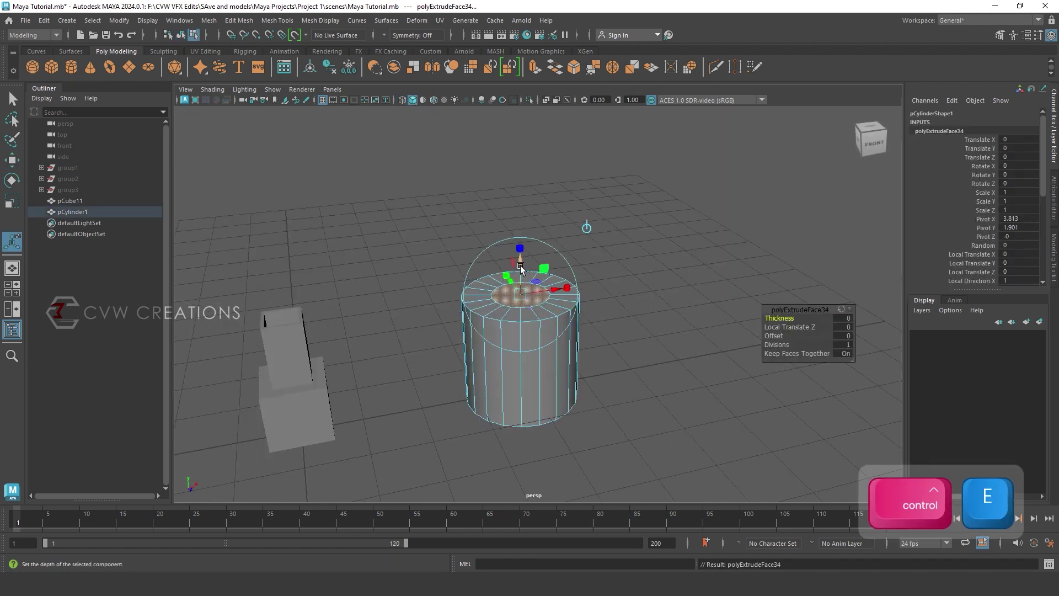
pyautogui.moveTo(521, 269); pyautogui.dragTo(524, 305)
pyautogui.keyDown('alt'); pyautogui.moveTo(517, 393); pyautogui.dragTo(600, 253); pyautogui.keyUp('alt')
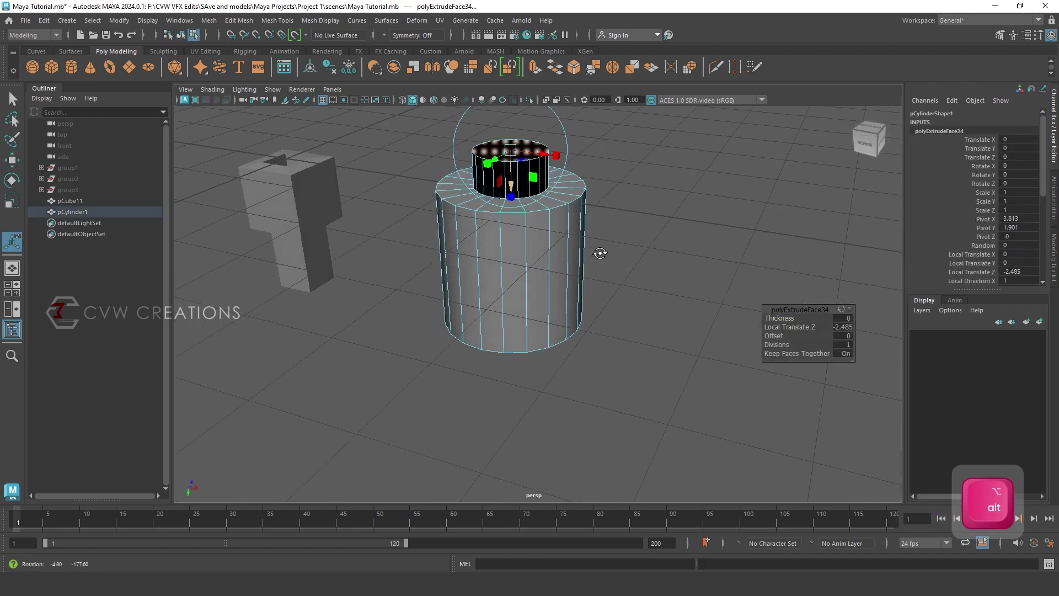
pyautogui.moveTo(506, 217); pyautogui.dragTo(534, 298)
# Delete all faces of the cylinder's bottom cap and the extruded end face, opening the hole at the underside.
pyautogui.scroll(4, 638, 140)
pyautogui.scroll(-4, 640, 144)
pyautogui.press('q')
pyautogui.click(658, 180)
pyautogui.click(575, 188)
pyautogui.keyDown('shift'); pyautogui.doubleClick(572, 184); pyautogui.keyUp('shift')
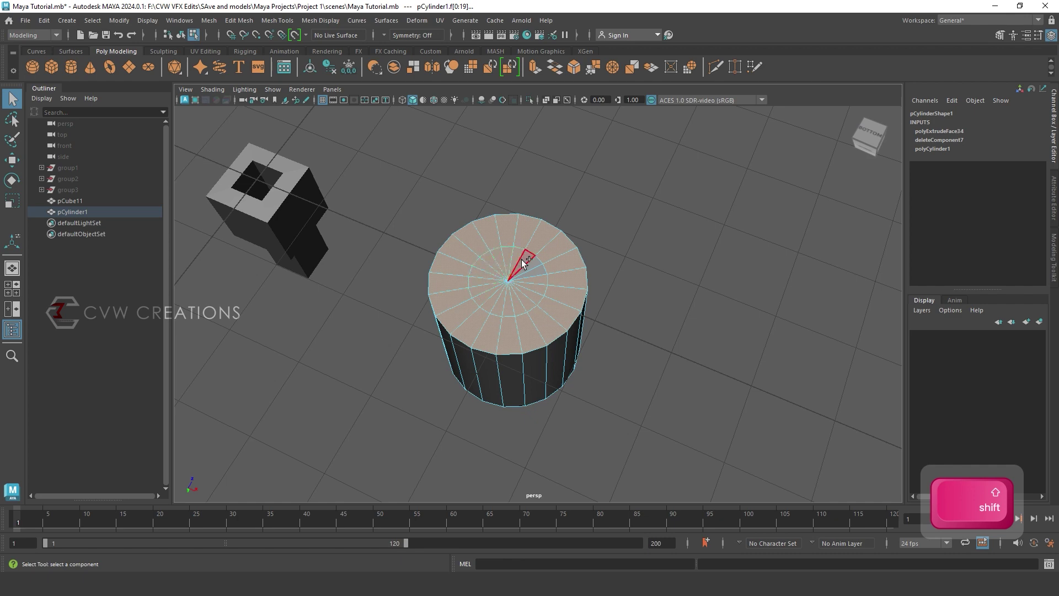
pyautogui.keyDown('shift'); pyautogui.click(535, 280); pyautogui.keyUp('shift')
pyautogui.press('Delete')
# Start closing the open bottom ring by bridging three adjacent inner and outer edge pairs with Append to Polygon.
pyautogui.scroll(-5, 634, 307)
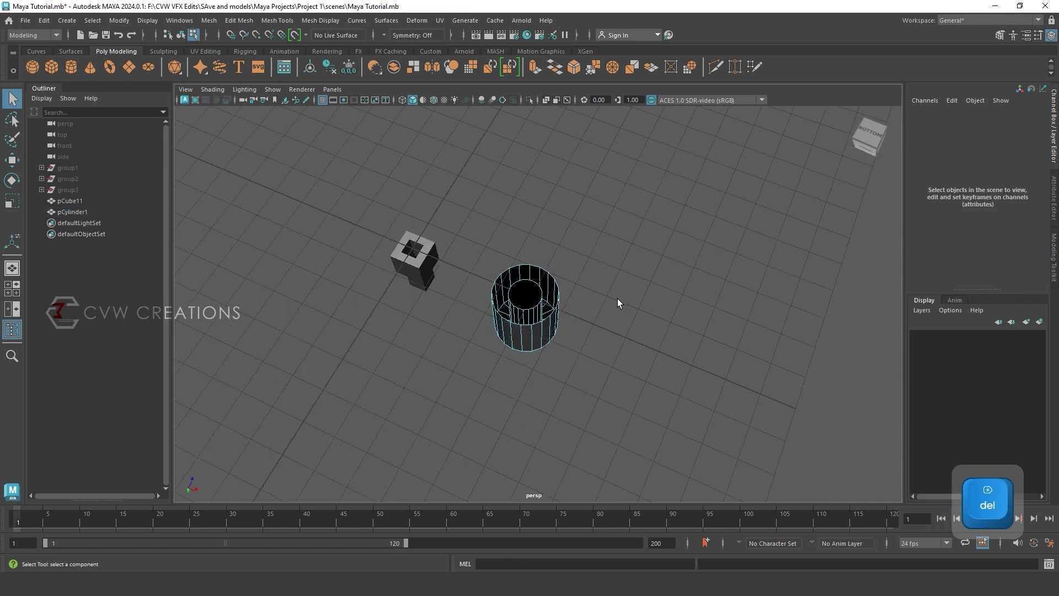
pyautogui.scroll(6, 618, 299)
pyautogui.keyDown('alt'); pyautogui.moveTo(638, 264); pyautogui.dragTo(767, 253); pyautogui.keyUp('alt')
pyautogui.keyDown('alt'); pyautogui.moveTo(673, 262); pyautogui.dragTo(584, 215); pyautogui.keyUp('alt')
pyautogui.scroll(3, 584, 215)
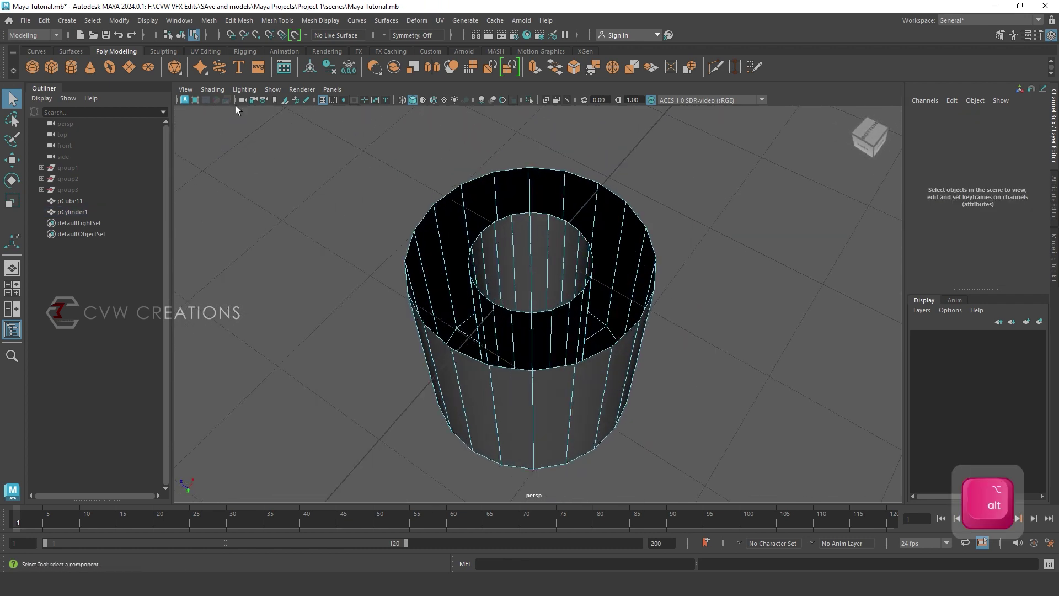
pyautogui.click(277, 20)
pyautogui.click(301, 61)
pyautogui.click(554, 217)
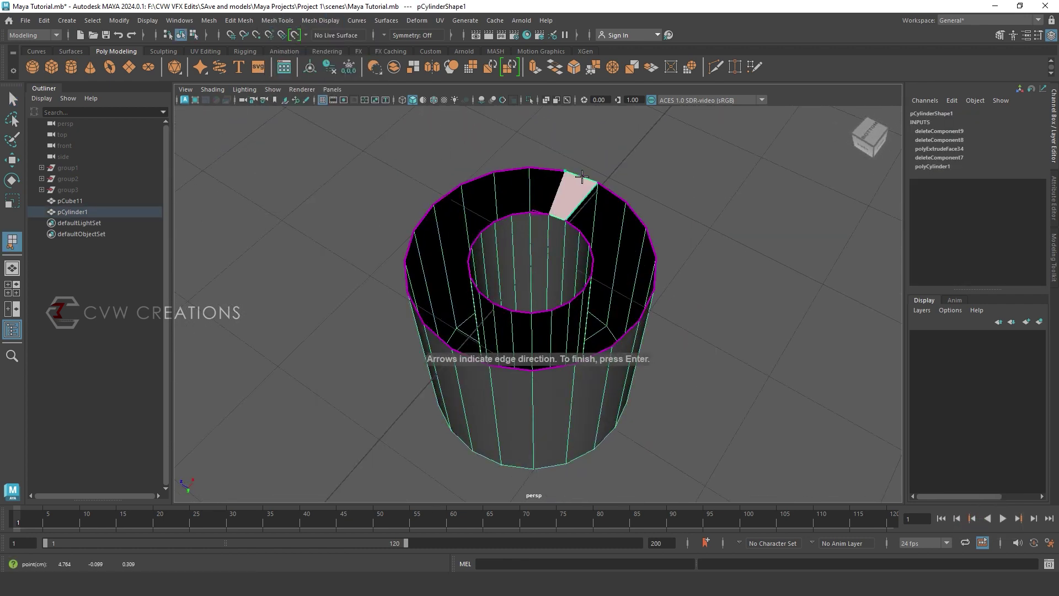
pyautogui.press('g')
pyautogui.click(574, 225)
pyautogui.click(612, 192)
pyautogui.press('g')
pyautogui.click(585, 236)
pyautogui.click(635, 213)
pyautogui.press('g')
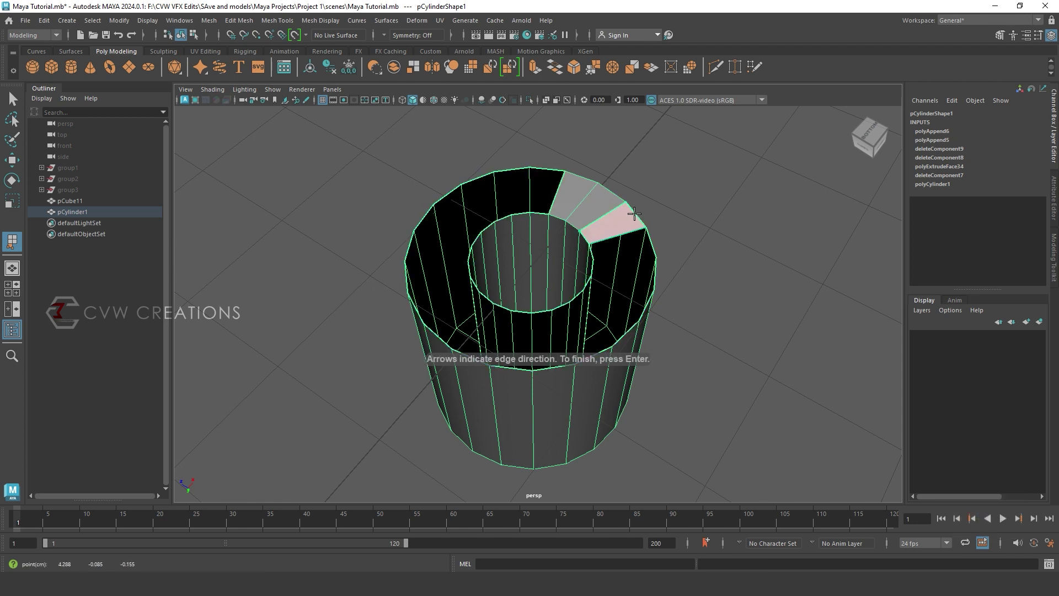
# Bridge four more adjacent edge pairs around the bottom ring with Append to Polygon, bringing the appended faces to seven.
pyautogui.press('g')
pyautogui.click(591, 252)
pyautogui.click(650, 241)
pyautogui.press('g')
pyautogui.click(593, 267)
pyautogui.click(655, 273)
pyautogui.press('g')
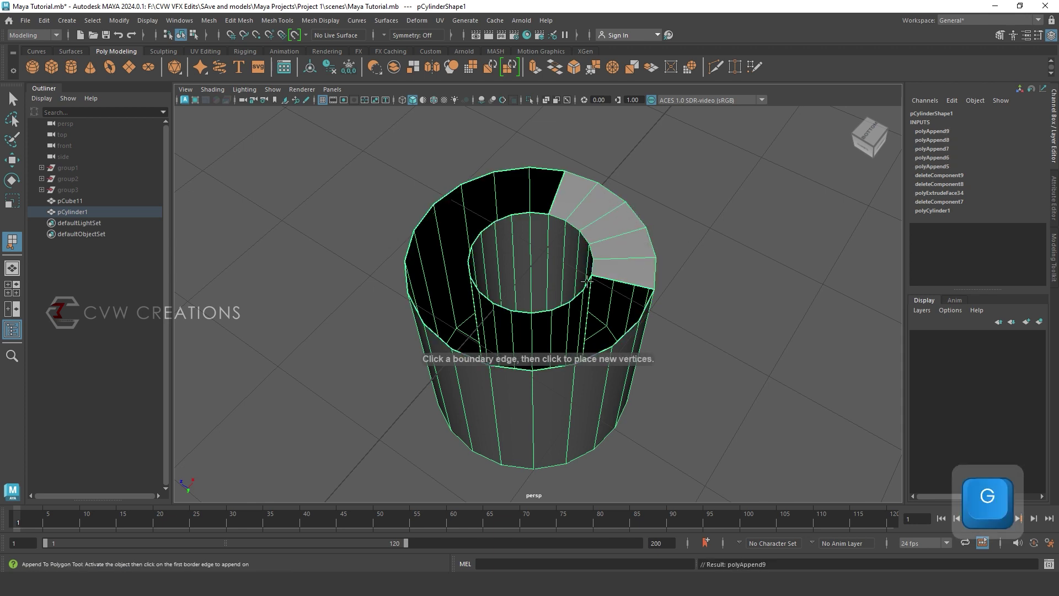
pyautogui.click(589, 285)
pyautogui.click(652, 303)
pyautogui.keyDown('alt'); pyautogui.moveTo(651, 302); pyautogui.dragTo(742, 348); pyautogui.keyUp('alt')
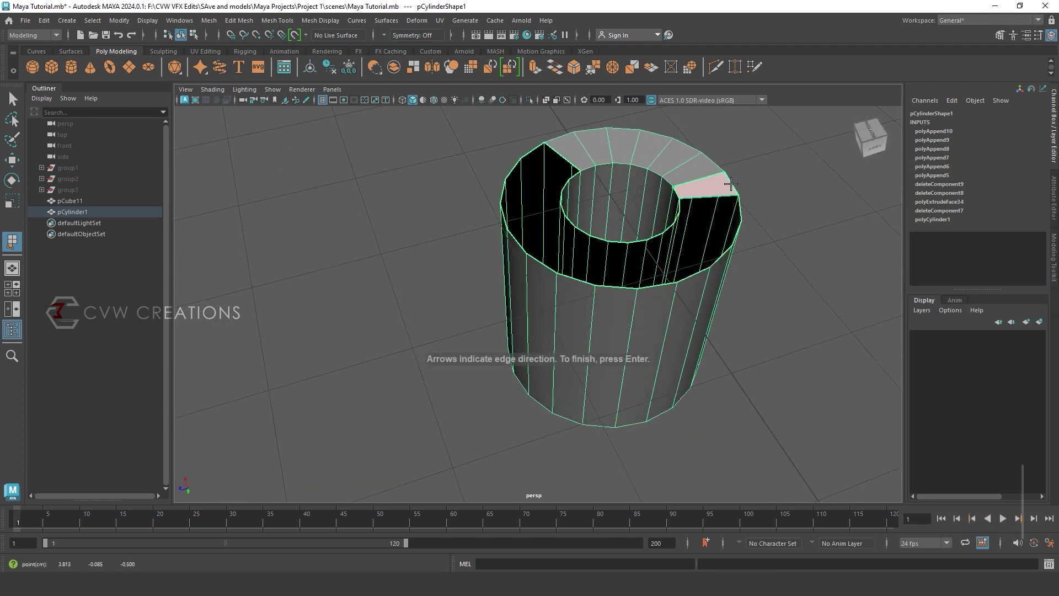
# Extend the bottom ring with Append to Polygon from seven to eleven bridged faces.
pyautogui.press('g')
pyautogui.click(678, 203)
pyautogui.click(738, 209)
pyautogui.press('g')
pyautogui.click(680, 221)
pyautogui.click(736, 233)
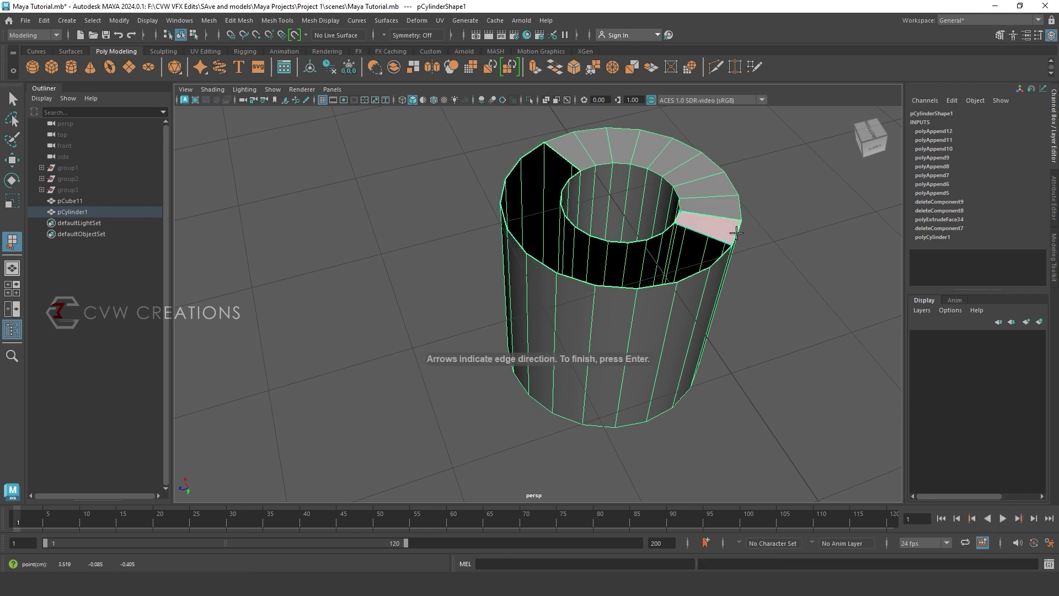
pyautogui.press('g')
pyautogui.click(670, 229)
pyautogui.click(721, 256)
pyautogui.press('g')
pyautogui.click(684, 278)
pyautogui.press('g')
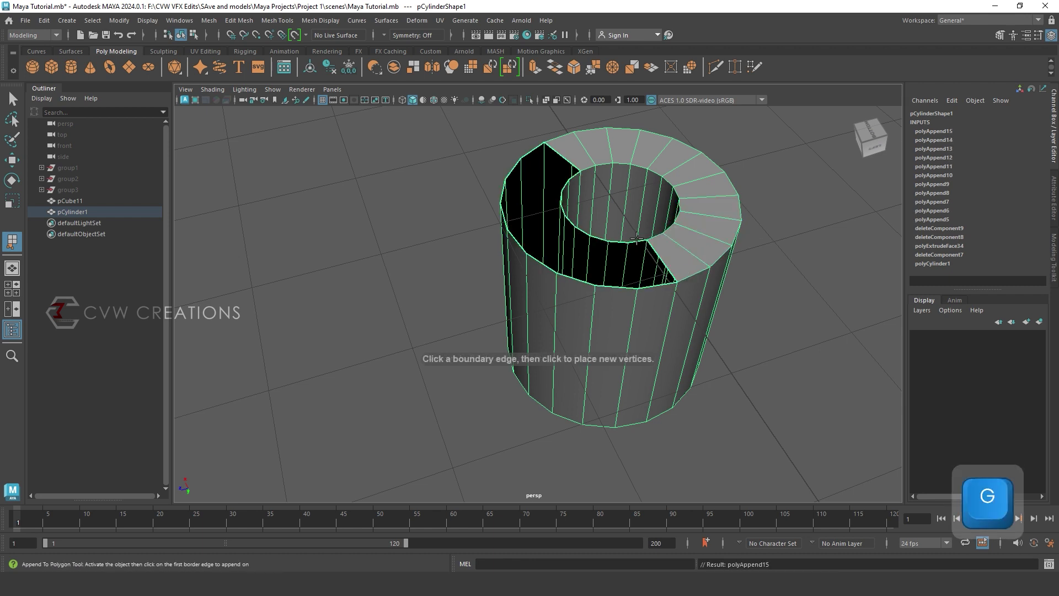
# Append another four faces between the inner and outer borders of the bottom ring, reaching fifteen.
pyautogui.press('g')
pyautogui.click(597, 242)
pyautogui.press('g')
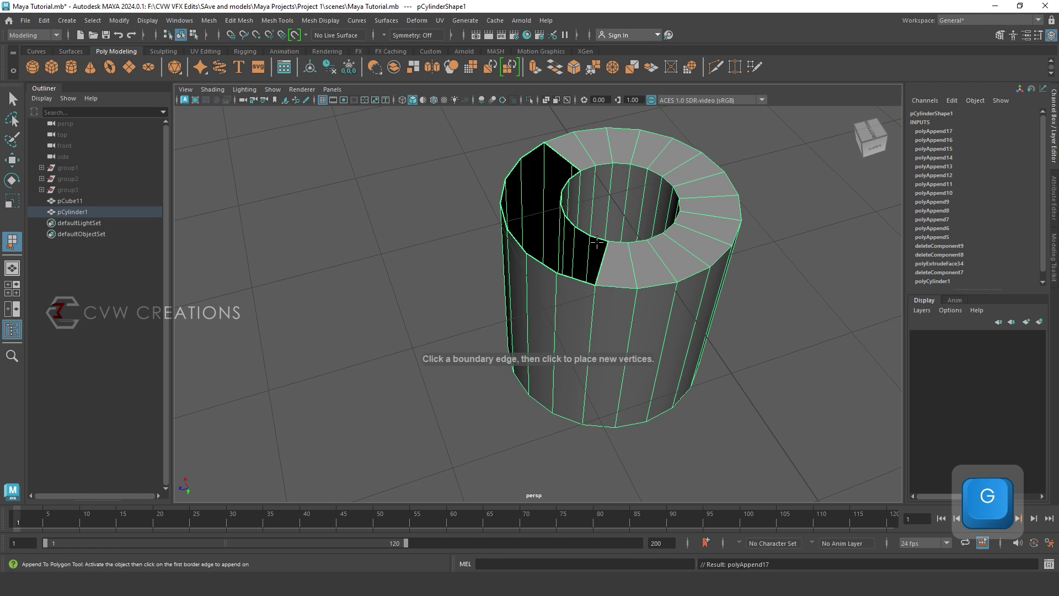
pyautogui.press('g')
pyautogui.click(541, 261)
pyautogui.press('g')
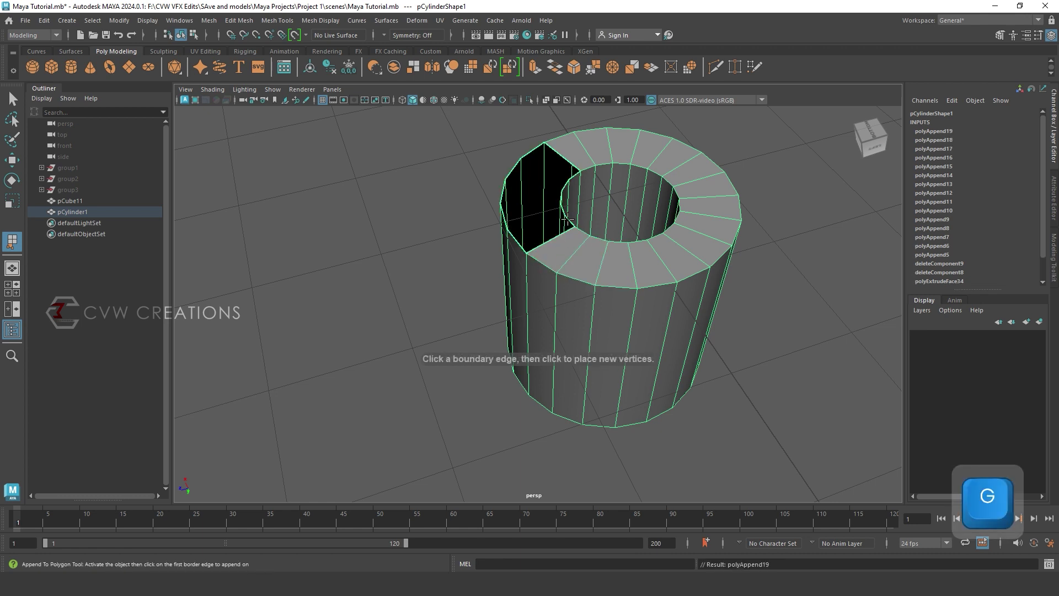
# Fill the last five gaps of the bottom ring with Append to Polygon, undoing a misplaced append along the way.
pyautogui.click(569, 220)
pyautogui.click(517, 241)
pyautogui.press('g')
pyautogui.hotkey('ctrl', 'z')
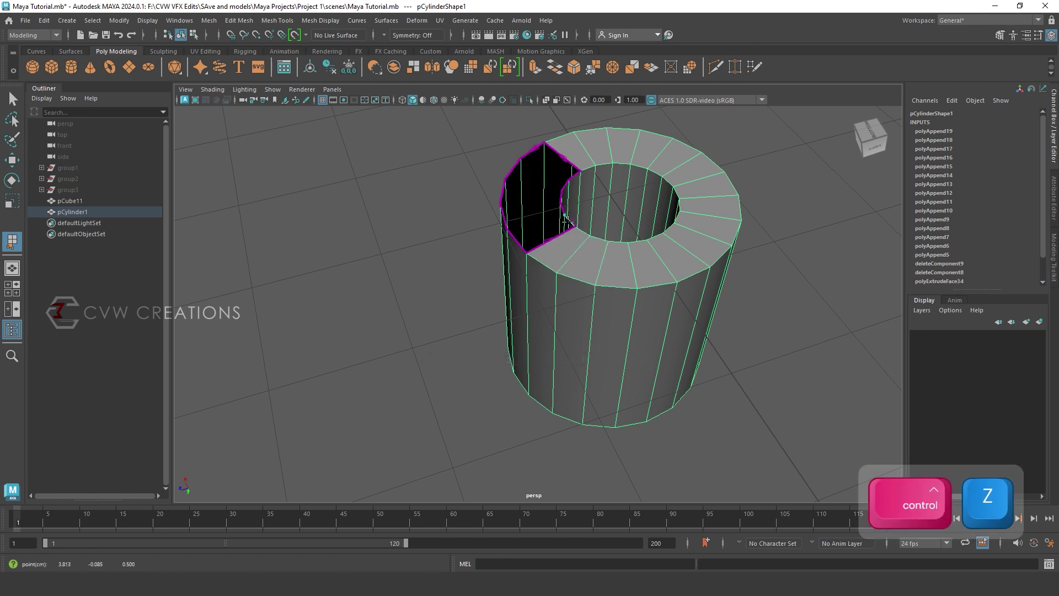
pyautogui.click(504, 215)
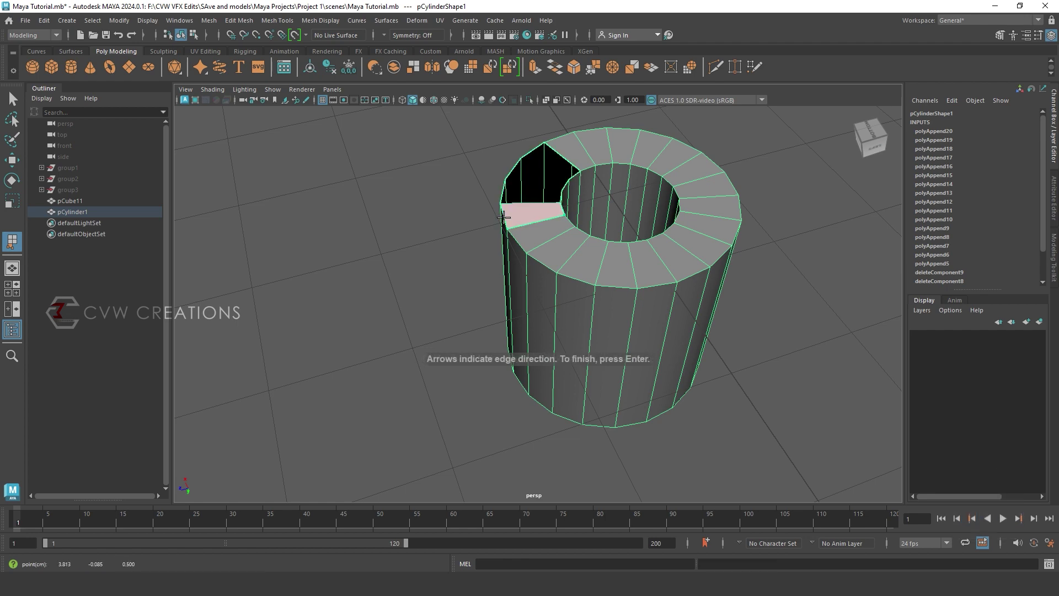
pyautogui.press('g')
pyautogui.click(561, 196)
pyautogui.click(503, 191)
pyautogui.press('g')
pyautogui.click(567, 184)
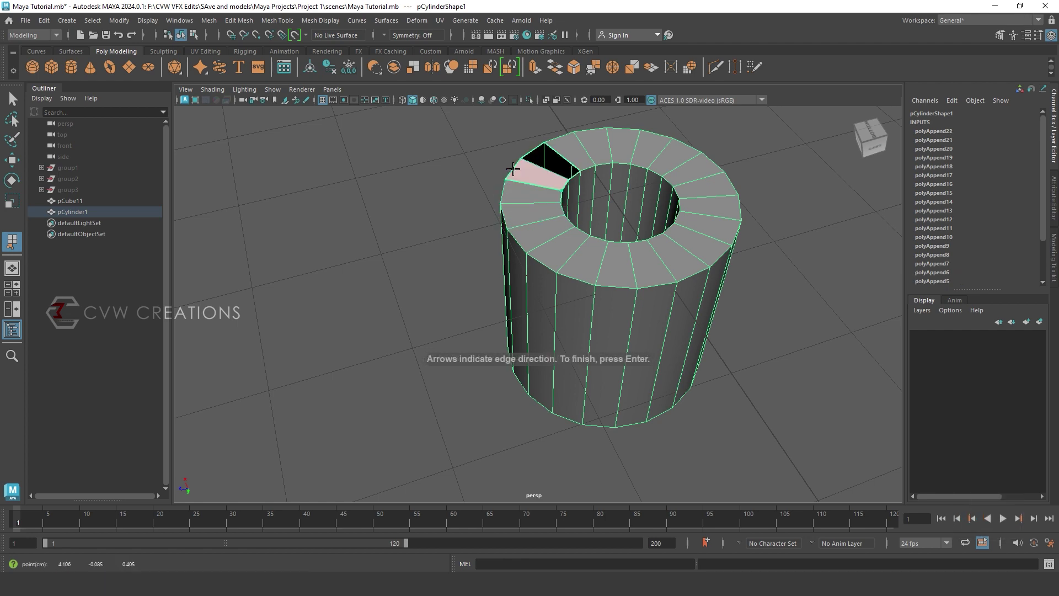
pyautogui.press('g')
pyautogui.click(552, 171)
pyautogui.press('g')
# Switch to edge mode, select the inner and outer rim edge loops at both ends of the cylinder and bevel them.
pyautogui.keyDown('alt'); pyautogui.moveTo(567, 184); pyautogui.dragTo(694, 157); pyautogui.keyUp('alt')
pyautogui.moveTo(646, 180); pyautogui.dragTo(680, 167, button='right')
pyautogui.press('q')
pyautogui.scroll(5, 588, 363)
pyautogui.keyDown('alt'); pyautogui.moveTo(651, 395); pyautogui.dragTo(647, 202); pyautogui.keyUp('alt')
pyautogui.moveTo(647, 202); pyautogui.dragTo(654, 179, button='right')
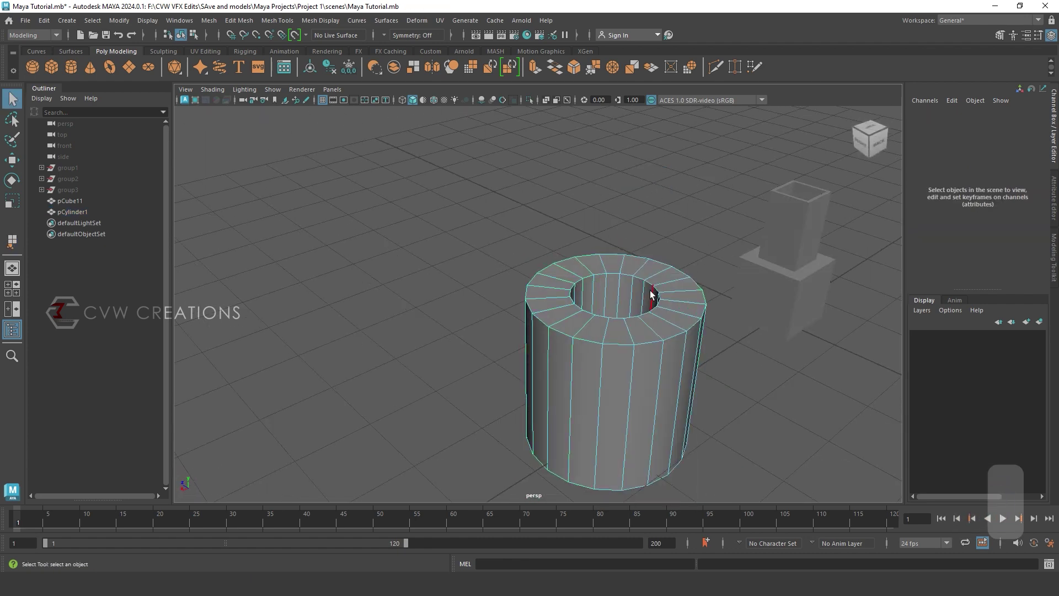
pyautogui.click(651, 295)
pyautogui.keyDown('alt'); pyautogui.moveTo(678, 273); pyautogui.dragTo(697, 348); pyautogui.keyUp('alt')
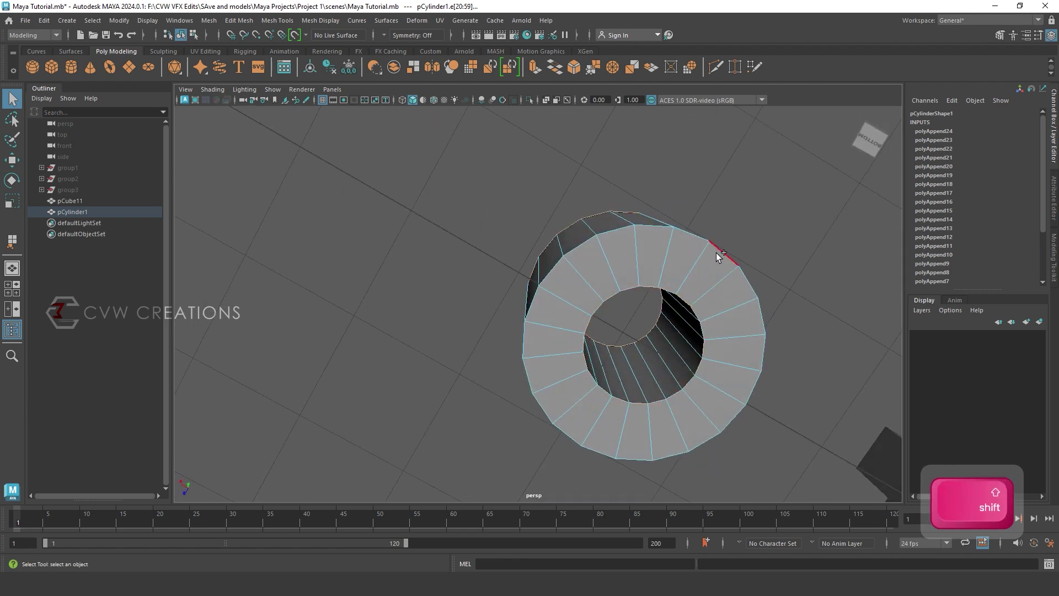
pyautogui.hotkey('ctrl', 'b')
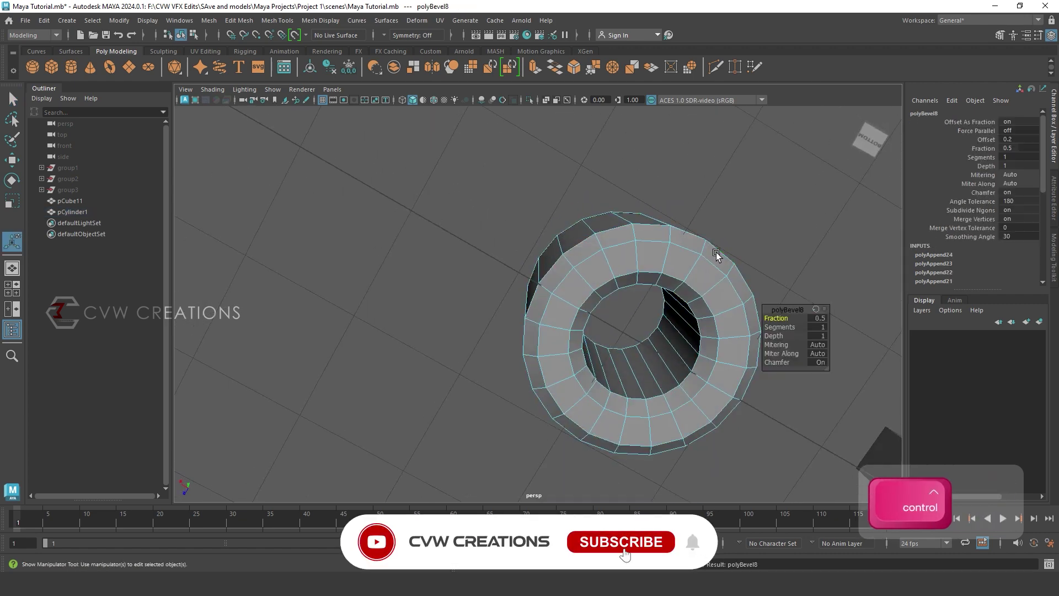
# Adjust the bevel's Fraction to 0.536.
pyautogui.scroll(-6, 718, 259)
pyautogui.keyDown('alt'); pyautogui.moveTo(716, 260); pyautogui.dragTo(684, 356); pyautogui.keyUp('alt')
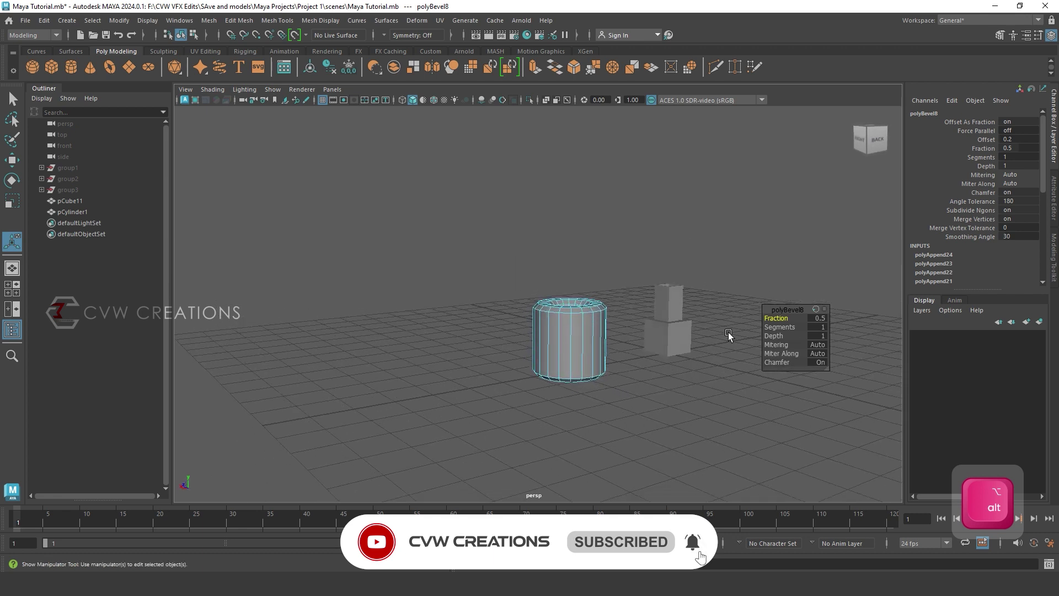
pyautogui.scroll(5, 620, 298)
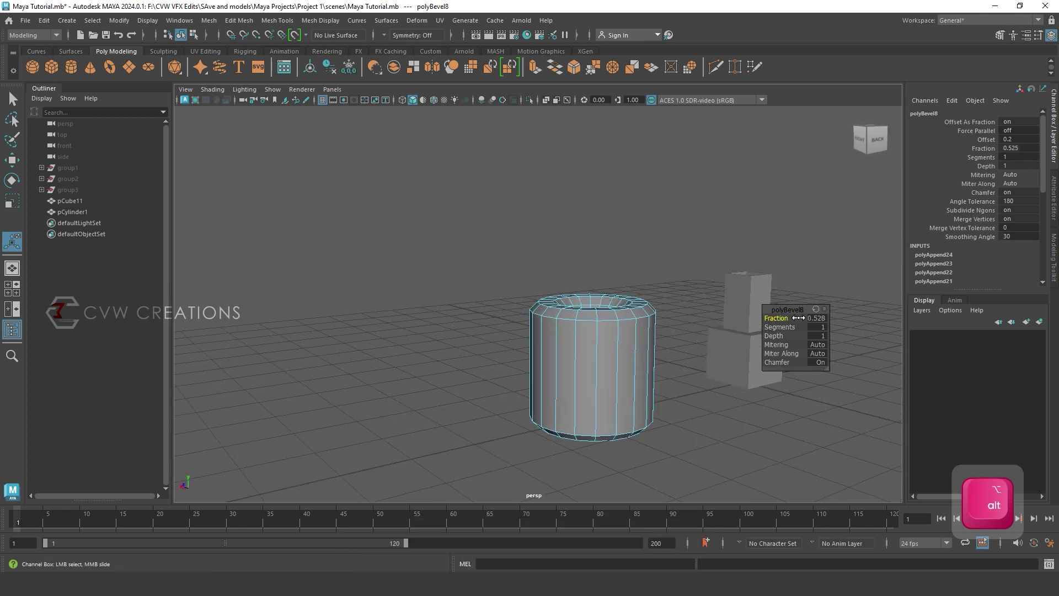
pyautogui.moveTo(876, 326); pyautogui.dragTo(825, 327)
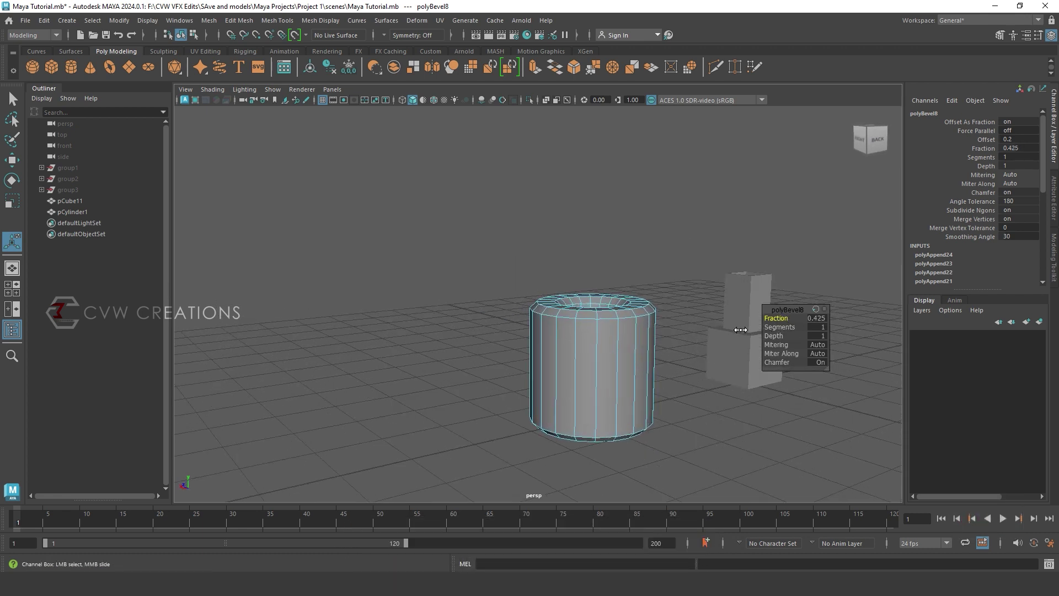
pyautogui.scroll(-4, 615, 328)
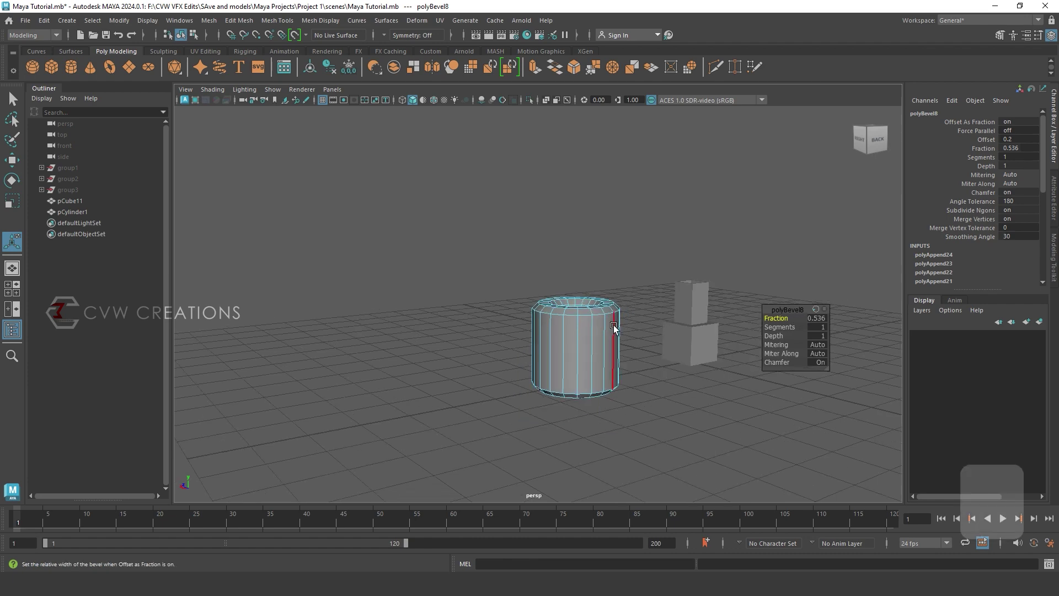
pyautogui.moveTo(615, 329)
pyautogui.keyDown('alt'); pyautogui.mouseDown()
pyautogui.moveTo(596, 367)
pyautogui.moveTo(611, 343)
pyautogui.mouseUp(); pyautogui.keyUp('alt')
pyautogui.moveTo(614, 251)
pyautogui.mouseDown(button='right')
pyautogui.moveTo(638, 234)
pyautogui.moveTo(614, 253)
pyautogui.mouseUp(button='right')
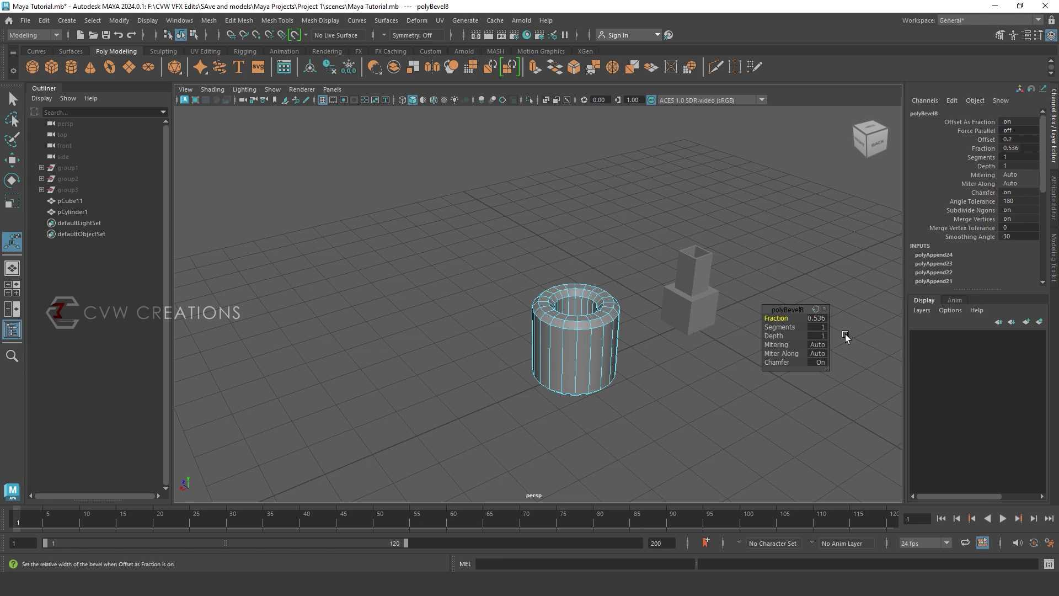
# Set the bevel's Segments to 5 and select the cylinder in object mode.
pyautogui.click(788, 327)
pyautogui.click(823, 328)
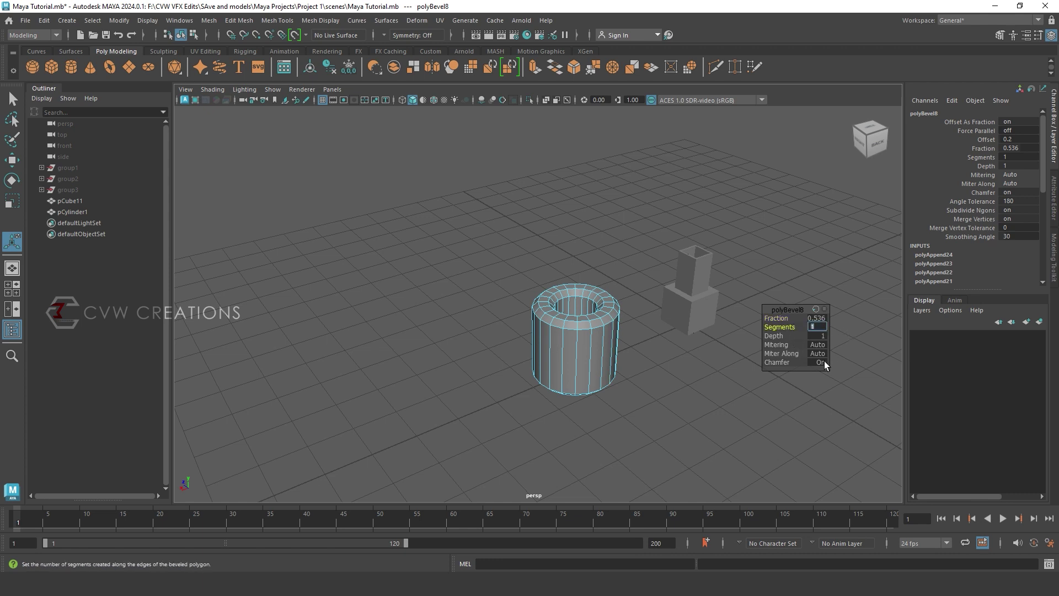
pyautogui.write('5')
pyautogui.press('Return')
pyautogui.moveTo(545, 231); pyautogui.dragTo(576, 209, button='right')
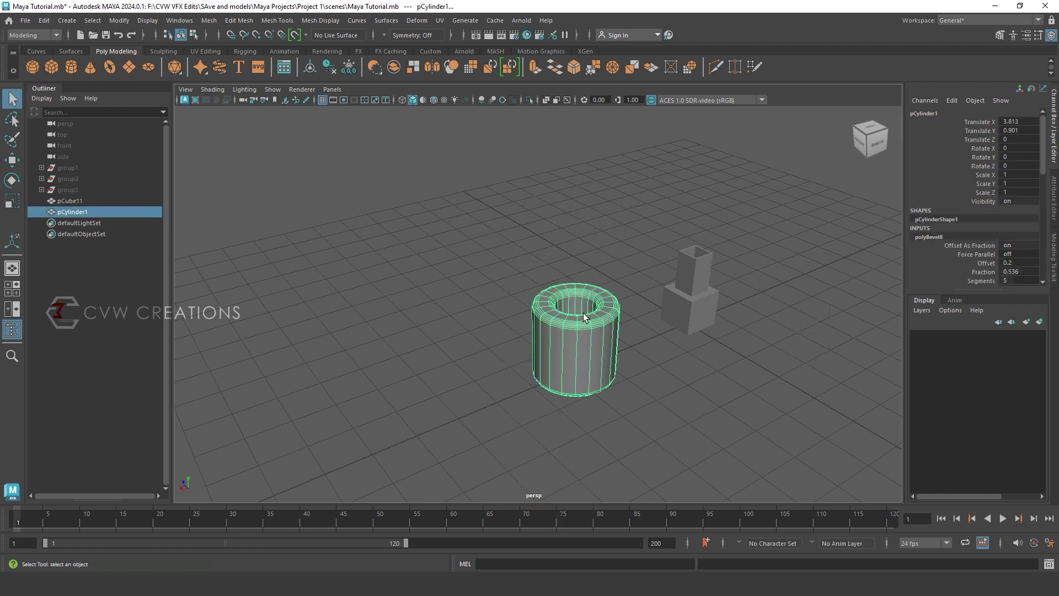
# Scale the hollow cylinder down vertically to a Scale Y of about 0.185 to form a flat ring, and deselect it.
pyautogui.press('r')
pyautogui.moveTo(576, 298); pyautogui.dragTo(636, 353)
pyautogui.moveTo(629, 259); pyautogui.dragTo(666, 234, button='right')
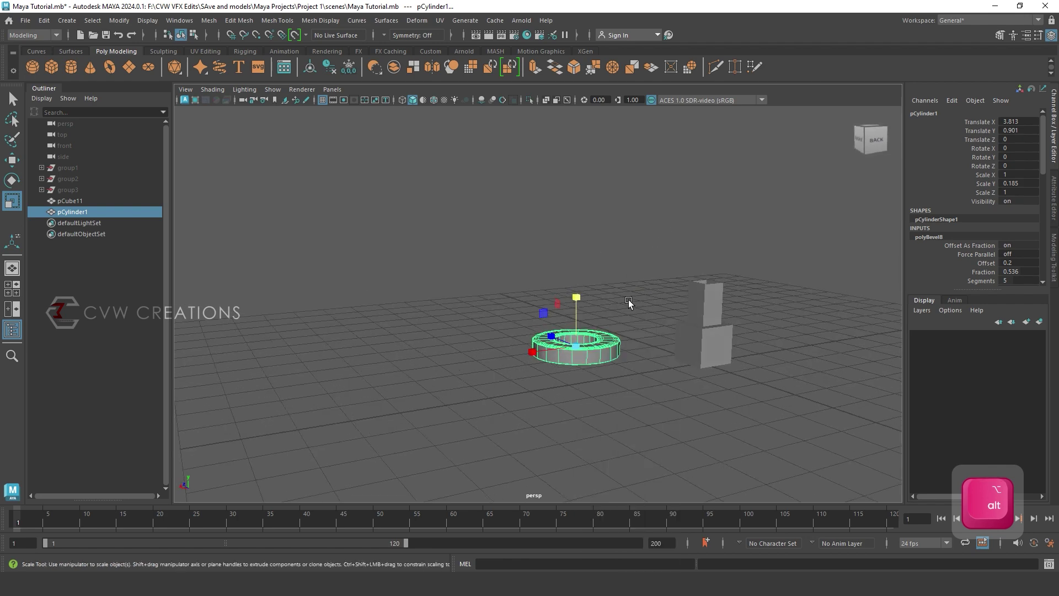
pyautogui.click(626, 299)
pyautogui.moveTo(662, 358)
pyautogui.keyDown('alt'); pyautogui.mouseDown()
pyautogui.moveTo(675, 400)
pyautogui.moveTo(773, 365)
pyautogui.moveTo(937, 378)
pyautogui.mouseUp(); pyautogui.keyUp('alt')
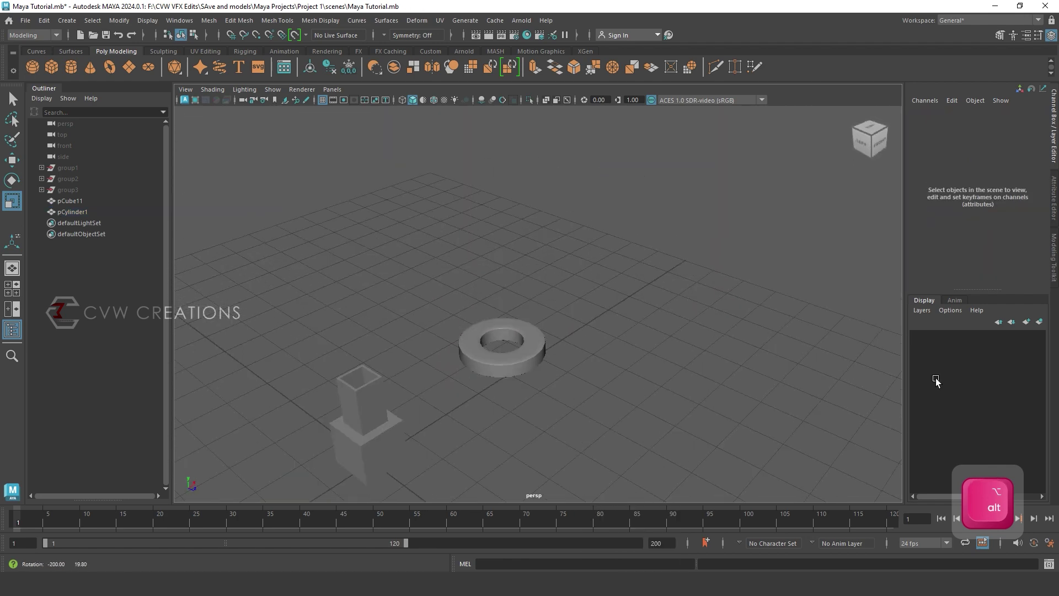
# Move the overlapping plain cube beyond the subdivided cube to about X 9.359, Y 0.529, and show wireframe on shaded surfaces.
pyautogui.press('w')
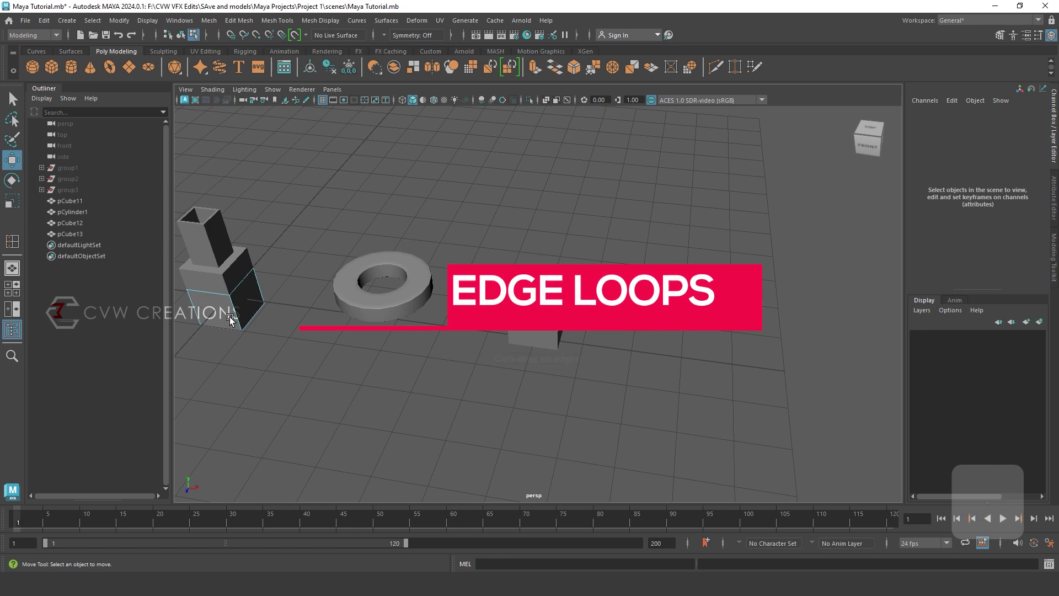
pyautogui.moveTo(216, 310); pyautogui.dragTo(261, 243, button='right')
pyautogui.moveTo(250, 271); pyautogui.dragTo(658, 294)
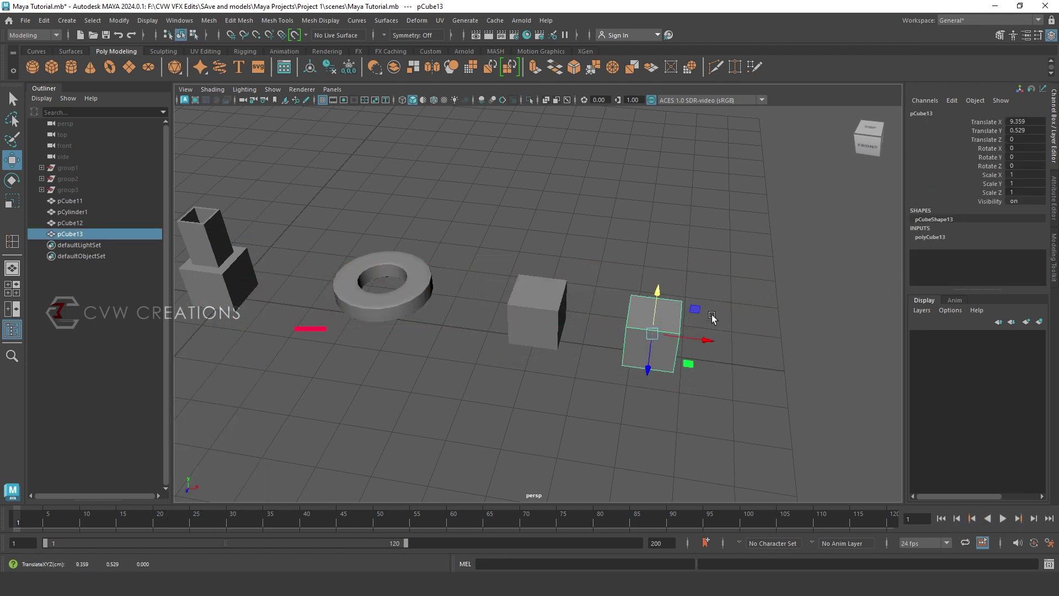
pyautogui.scroll(5, 720, 322)
pyautogui.keyDown('alt'); pyautogui.moveTo(729, 324); pyautogui.dragTo(516, 266, button='middle'); pyautogui.keyUp('alt')
pyautogui.click(434, 100)
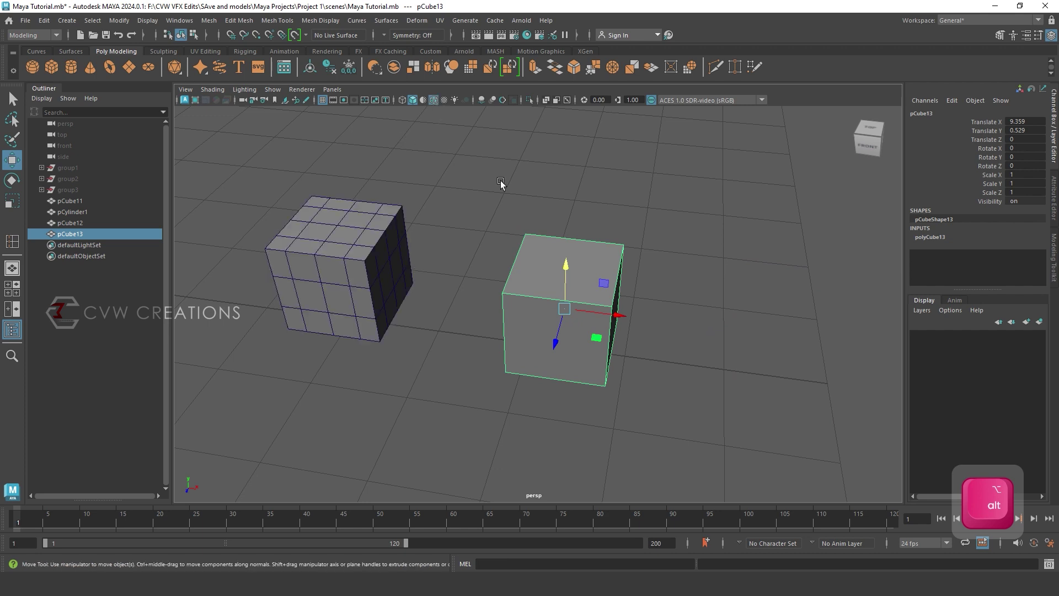
# Start the Insert Edge Loop tool on the plain cube and dock its tool settings beside the Outliner.
pyautogui.scroll(3, 681, 300)
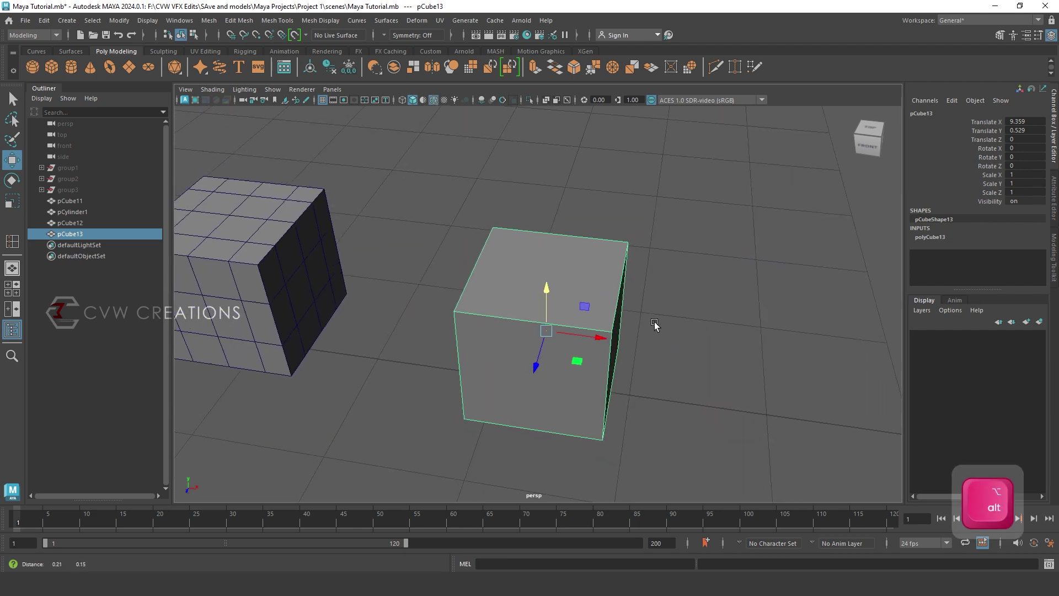
pyautogui.keyDown('alt'); pyautogui.moveTo(655, 326); pyautogui.dragTo(621, 320, button='middle'); pyautogui.keyUp('alt')
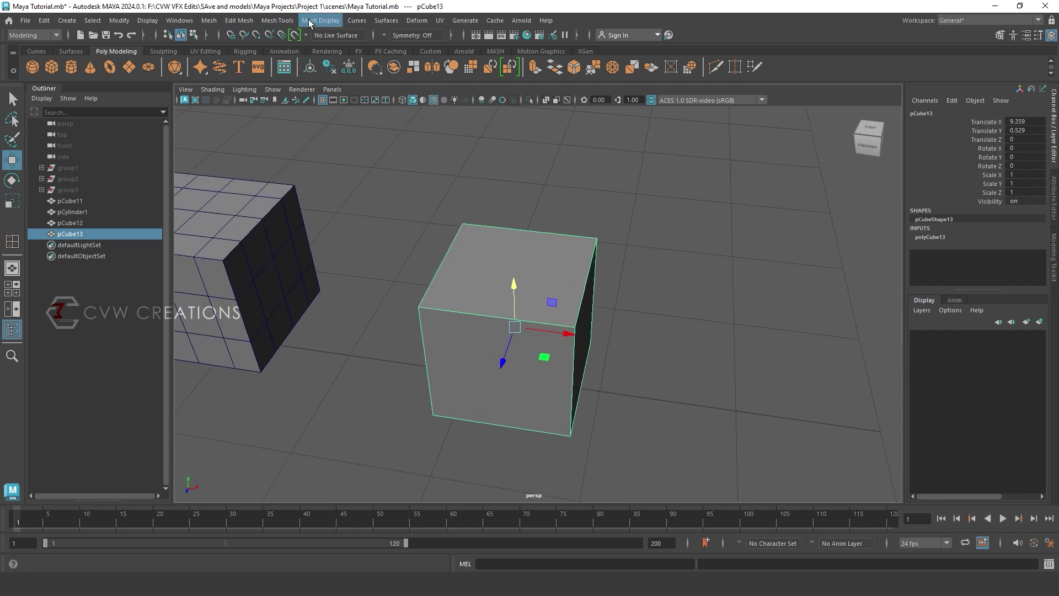
pyautogui.click(286, 22)
pyautogui.click(302, 106)
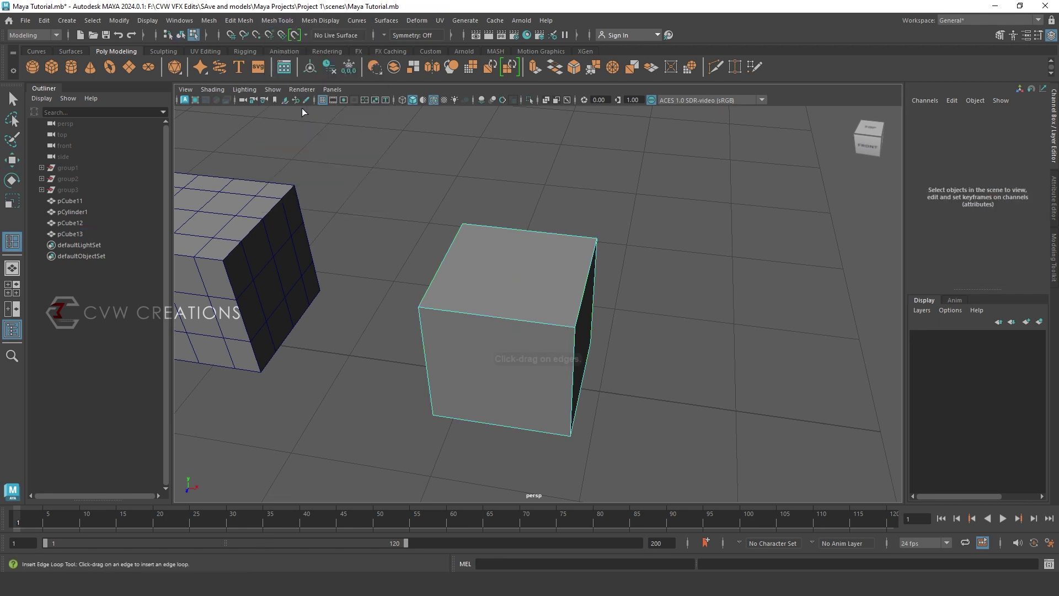
pyautogui.click(1039, 38)
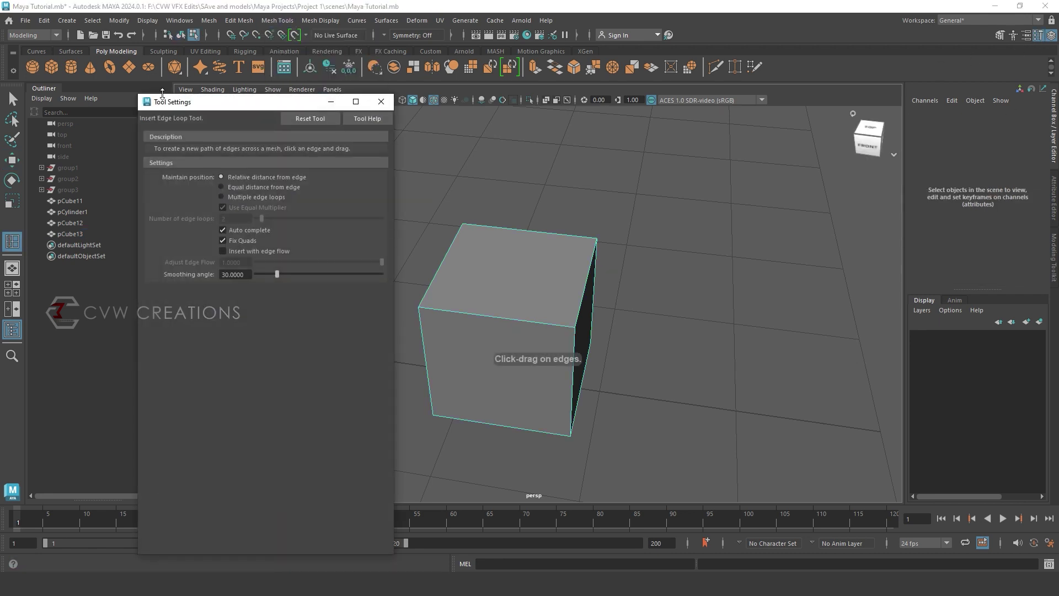
pyautogui.moveTo(166, 102); pyautogui.dragTo(112, 91)
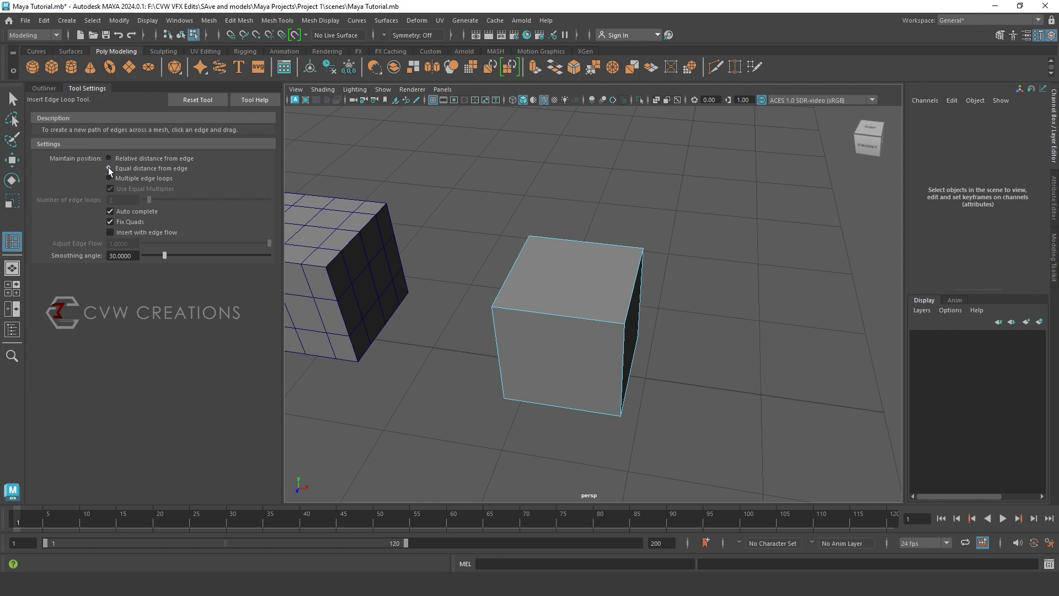
# With Equal distance from edge, insert a central edge loop in each of the cube's three directions, plus one vertical loop splitting one half.
pyautogui.moveTo(560, 316)
pyautogui.mouseDown()
pyautogui.moveTo(547, 317)
pyautogui.moveTo(555, 324)
pyautogui.mouseUp()
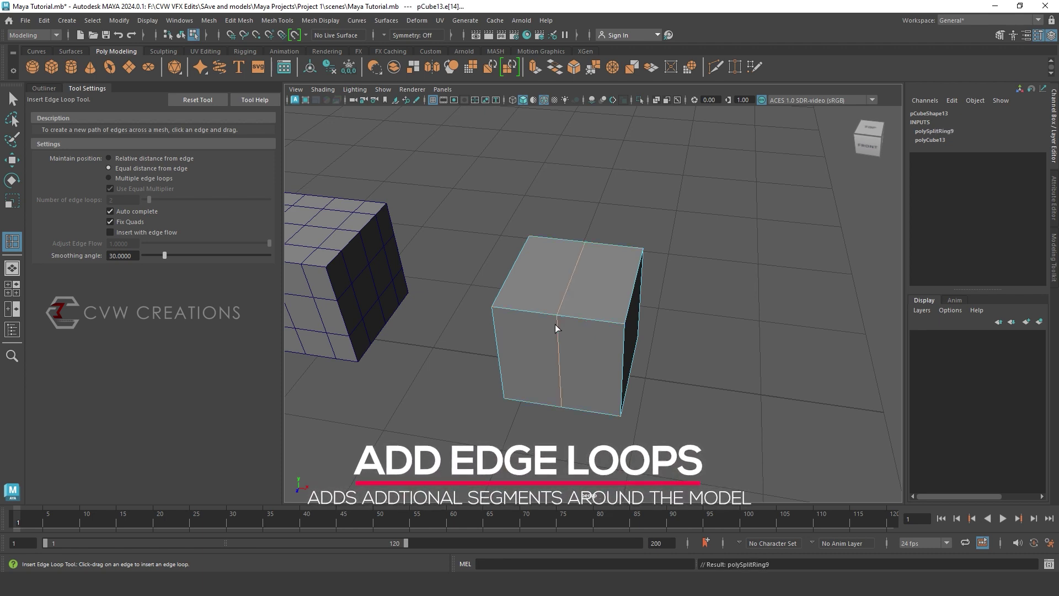
pyautogui.click(634, 287)
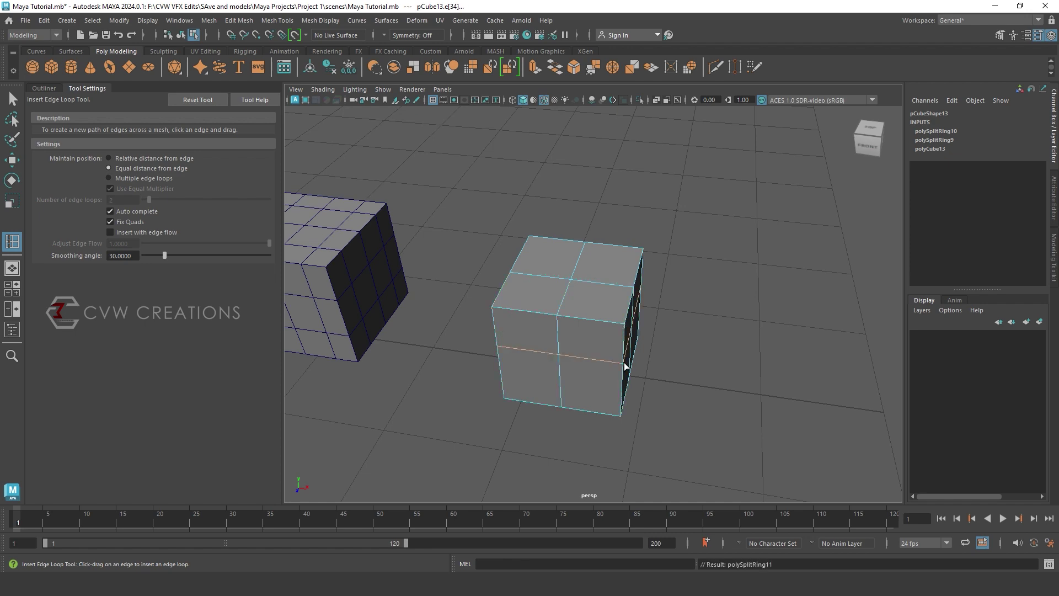
pyautogui.moveTo(652, 389)
pyautogui.keyDown('alt'); pyautogui.mouseDown()
pyautogui.moveTo(589, 350)
pyautogui.moveTo(674, 381)
pyautogui.moveTo(780, 373)
pyautogui.moveTo(634, 350)
pyautogui.moveTo(660, 369)
pyautogui.moveTo(608, 365)
pyautogui.moveTo(642, 388)
pyautogui.mouseUp(); pyautogui.keyUp('alt')
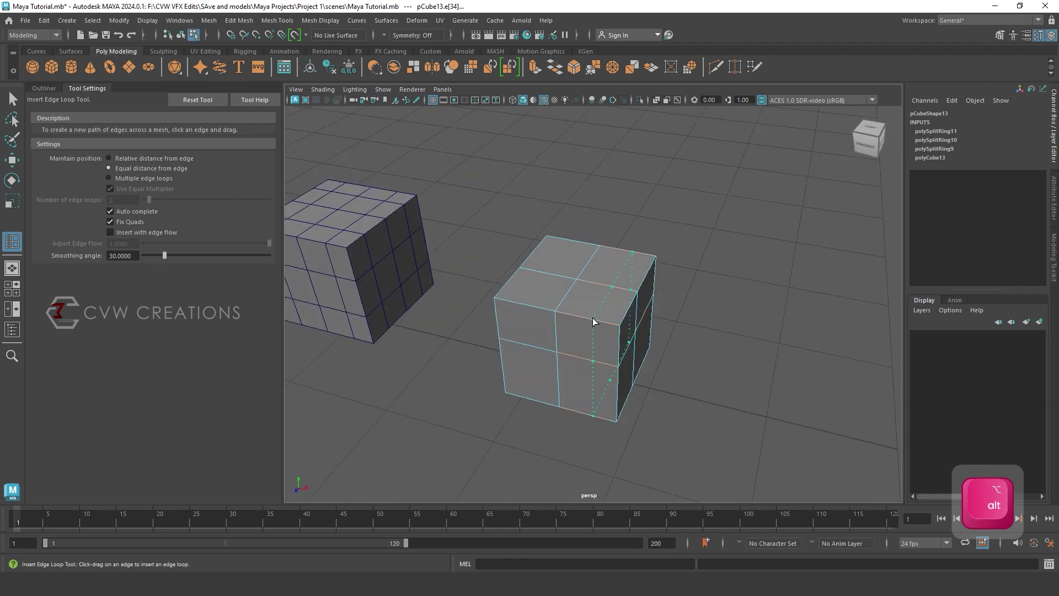
pyautogui.moveTo(591, 328); pyautogui.dragTo(586, 330)
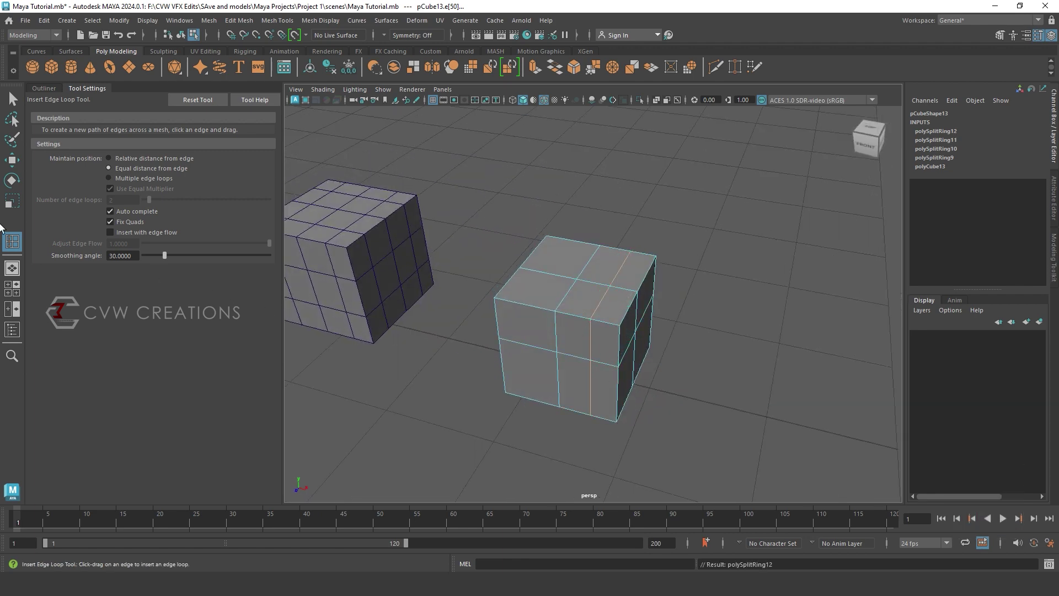
# Select the cube in object mode and insert a vertical edge loop through the middle of its other half.
pyautogui.moveTo(548, 339); pyautogui.dragTo(588, 273, button='right')
pyautogui.click(586, 275)
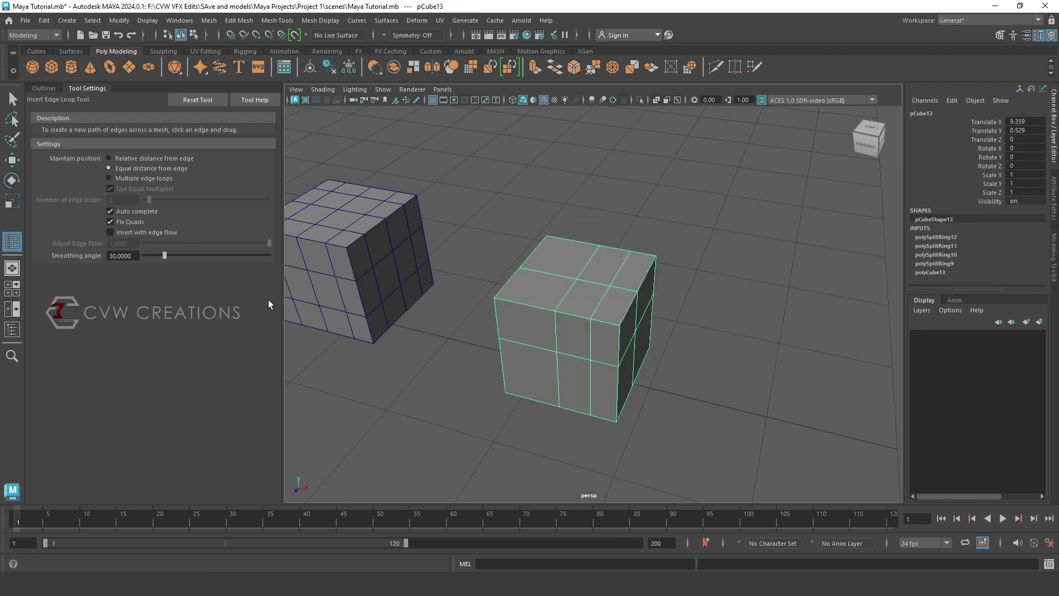
pyautogui.click(521, 314)
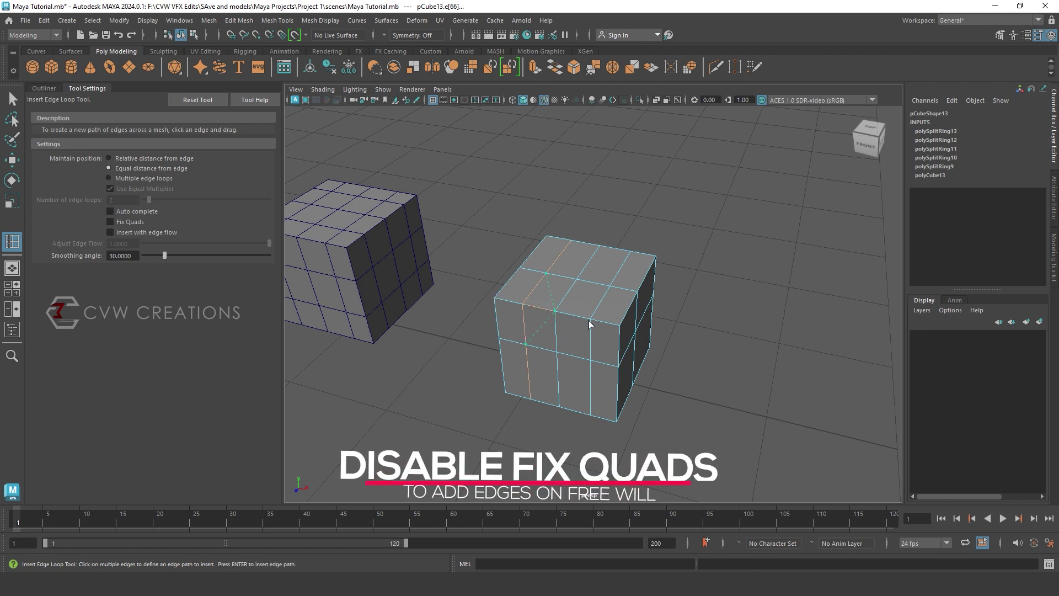
# With Auto complete and Fix Quads off, insert a short partial edge and a slanted edge path across the cube's top face.
pyautogui.click(553, 312)
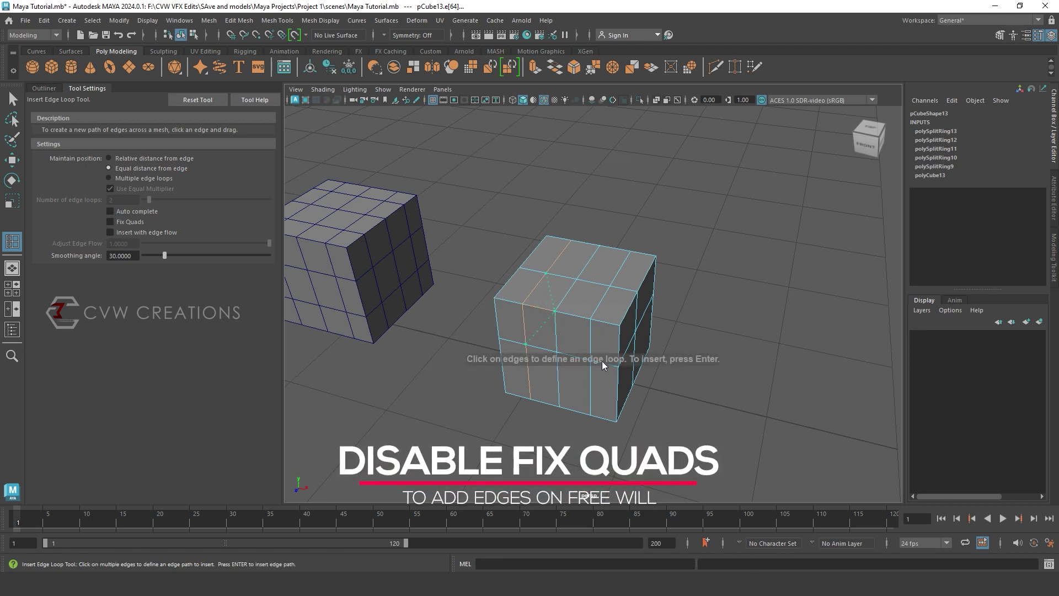
pyautogui.click(558, 312)
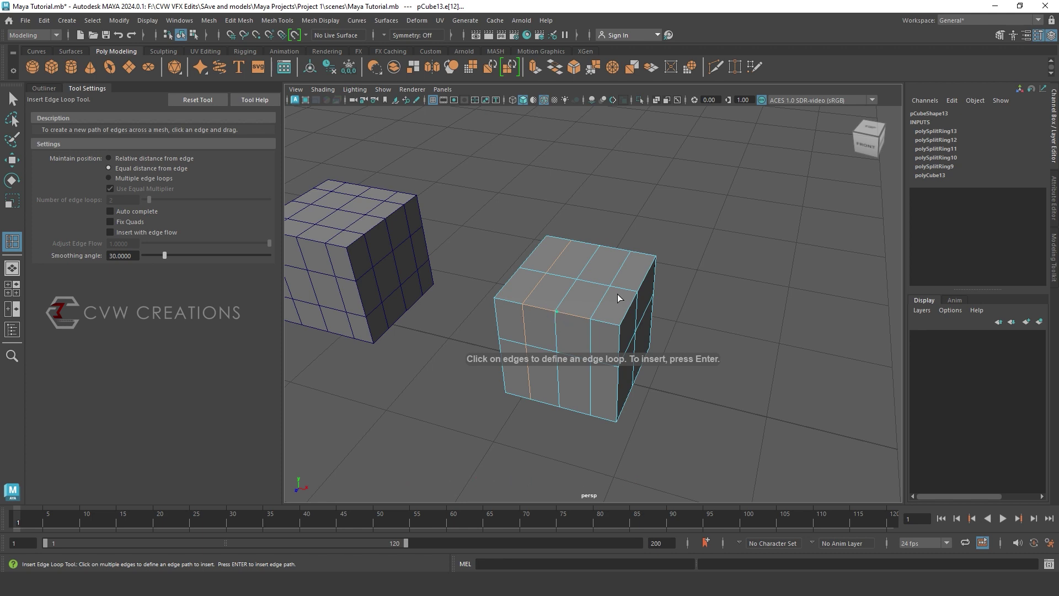
pyautogui.click(588, 284)
pyautogui.press('Return')
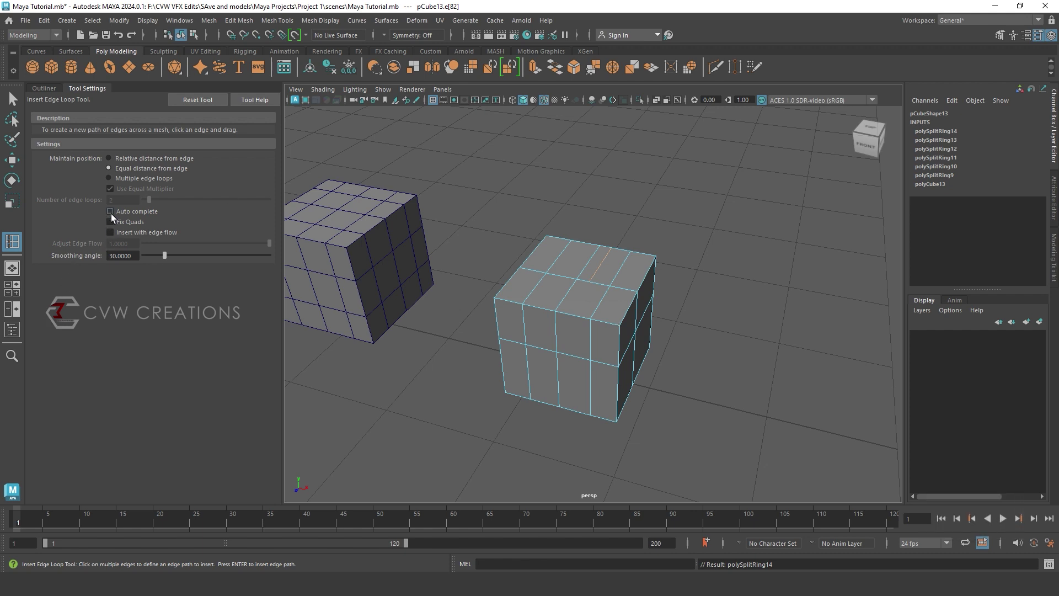
pyautogui.click(584, 318)
pyautogui.click(601, 284)
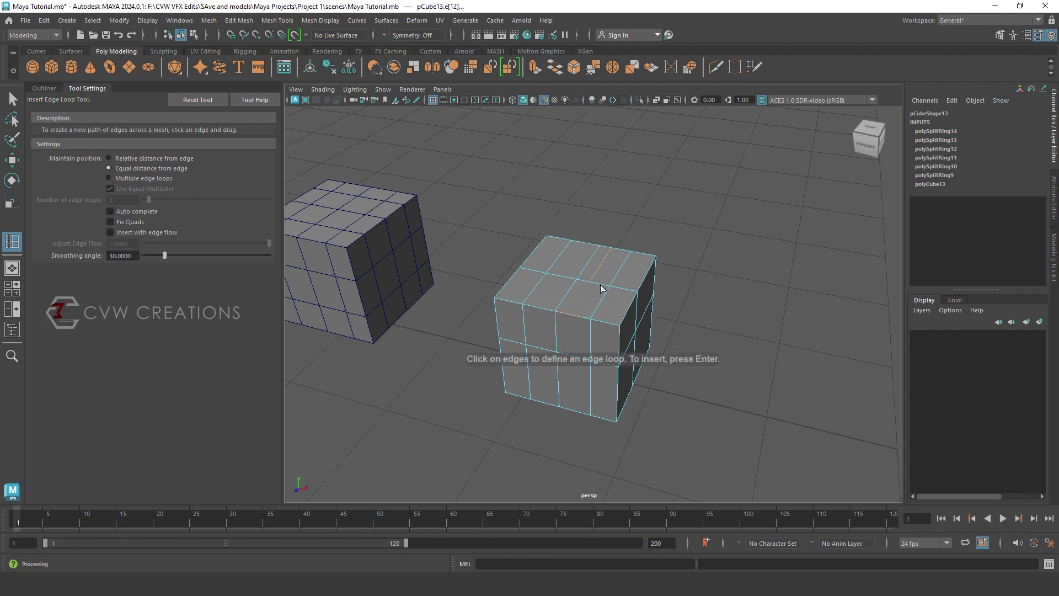
pyautogui.click(610, 251)
pyautogui.press('Return')
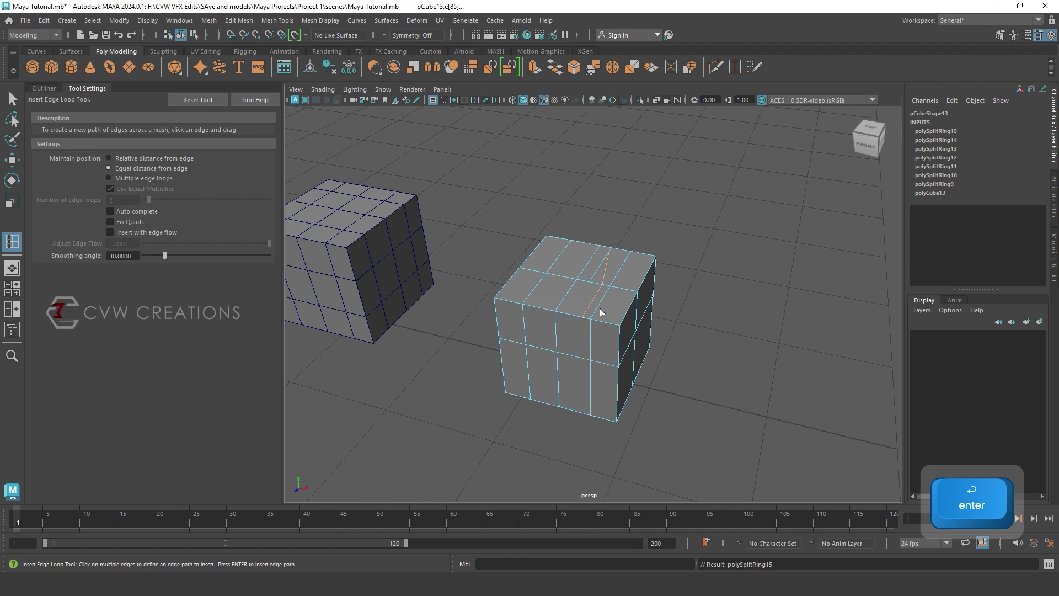
# Re-enable Auto complete and Fix Quads for the Insert Edge Loop tool.
pyautogui.scroll(-5, 600, 312)
pyautogui.keyDown('alt'); pyautogui.moveTo(601, 312); pyautogui.dragTo(445, 343); pyautogui.keyUp('alt')
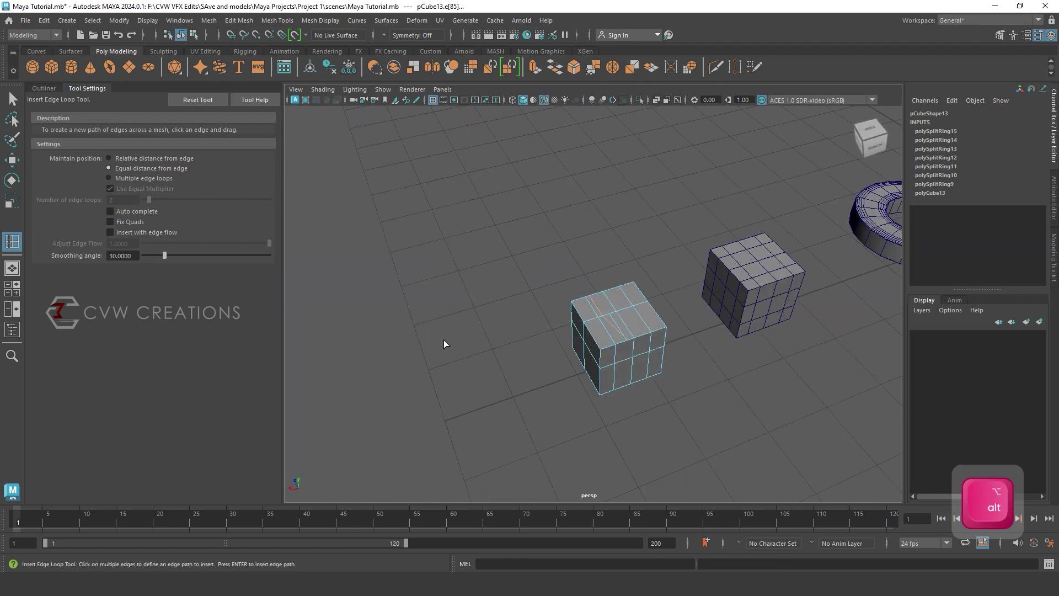
pyautogui.click(111, 212)
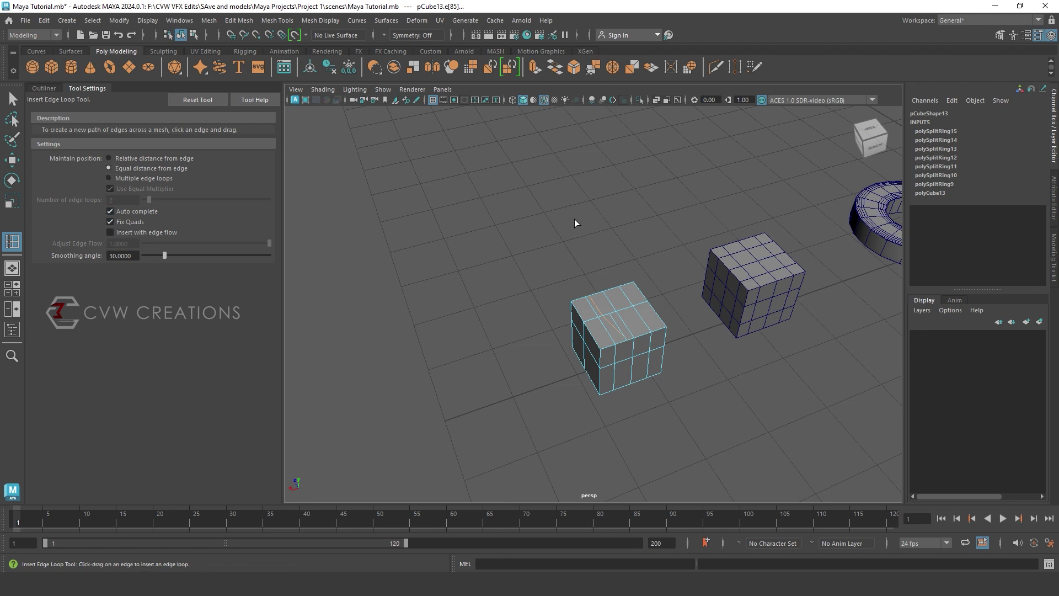
# Create a new polygon cube, move it along Z to about 6.936, and frame it in the view.
pyautogui.scroll(5, 575, 221)
pyautogui.keyDown('alt'); pyautogui.moveTo(563, 256); pyautogui.dragTo(618, 582, button='middle'); pyautogui.keyUp('alt')
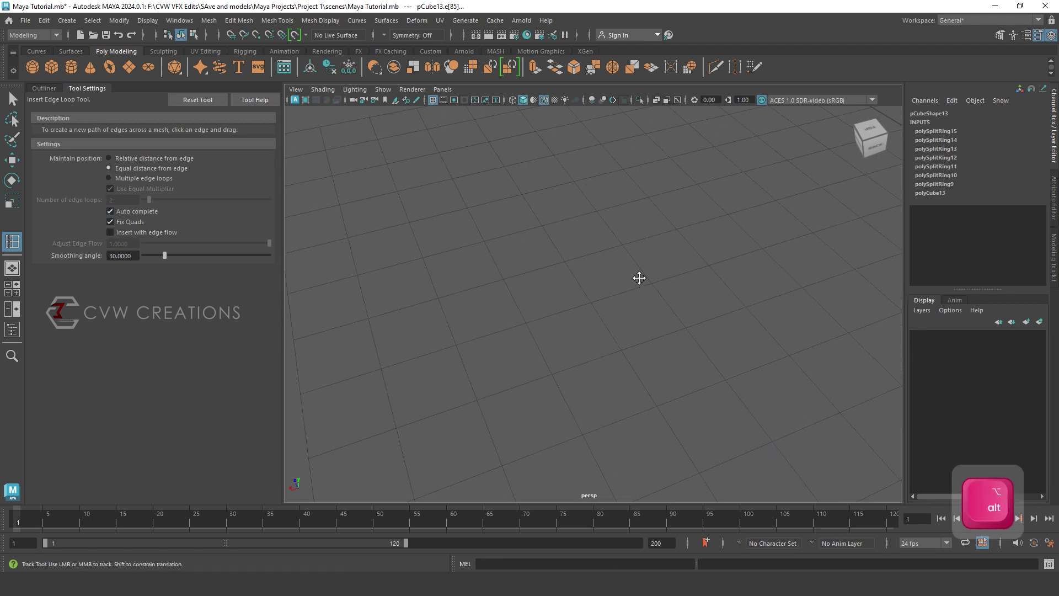
pyautogui.keyDown('alt'); pyautogui.moveTo(639, 278); pyautogui.dragTo(511, 253, button='middle'); pyautogui.keyUp('alt')
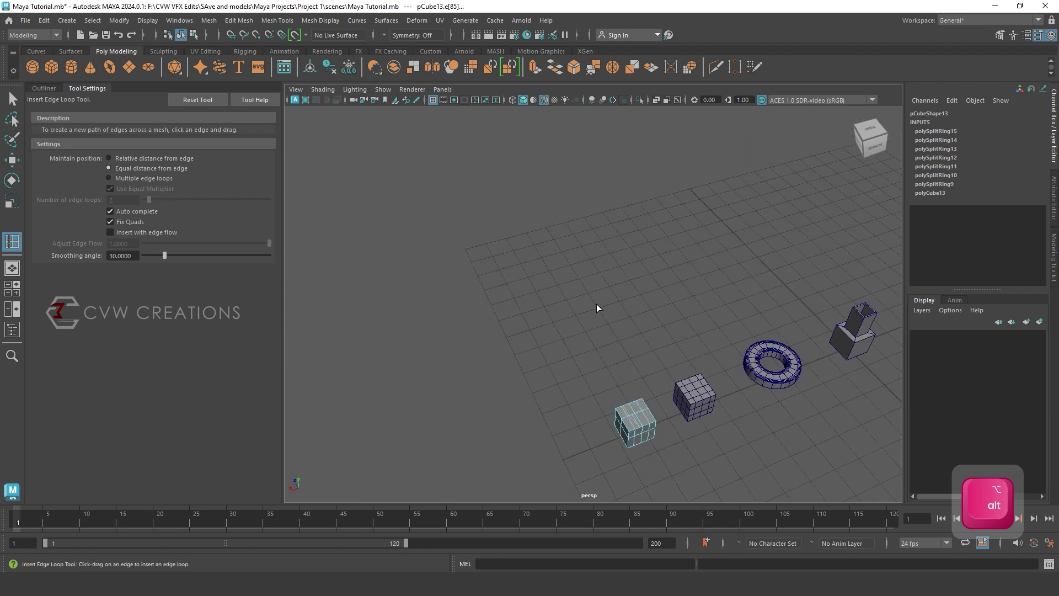
pyautogui.click(51, 67)
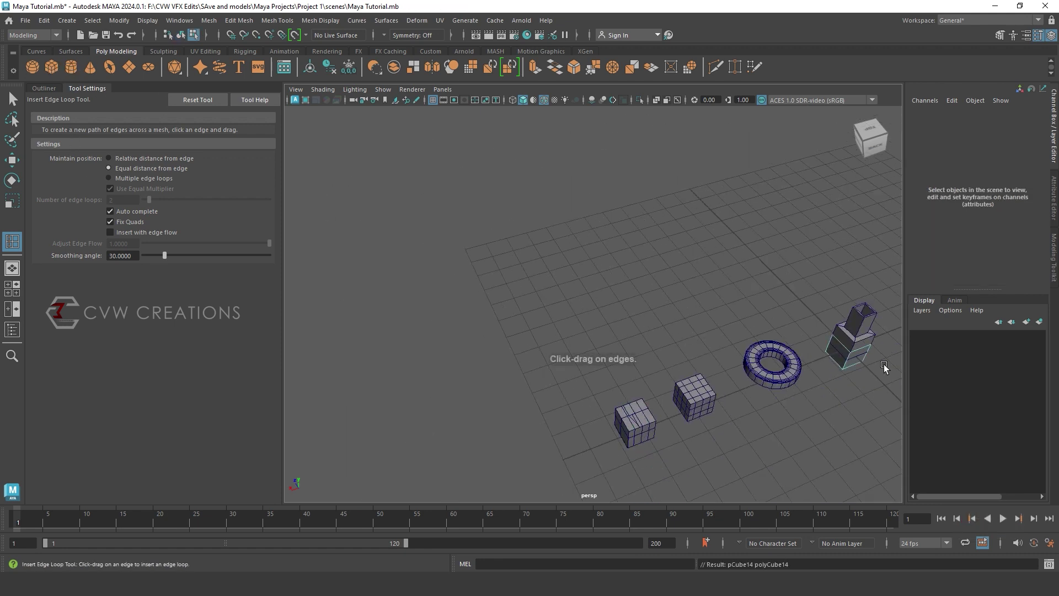
pyautogui.press('w')
pyautogui.moveTo(862, 367); pyautogui.dragTo(892, 246, button='right')
pyautogui.moveTo(827, 327); pyautogui.dragTo(730, 232)
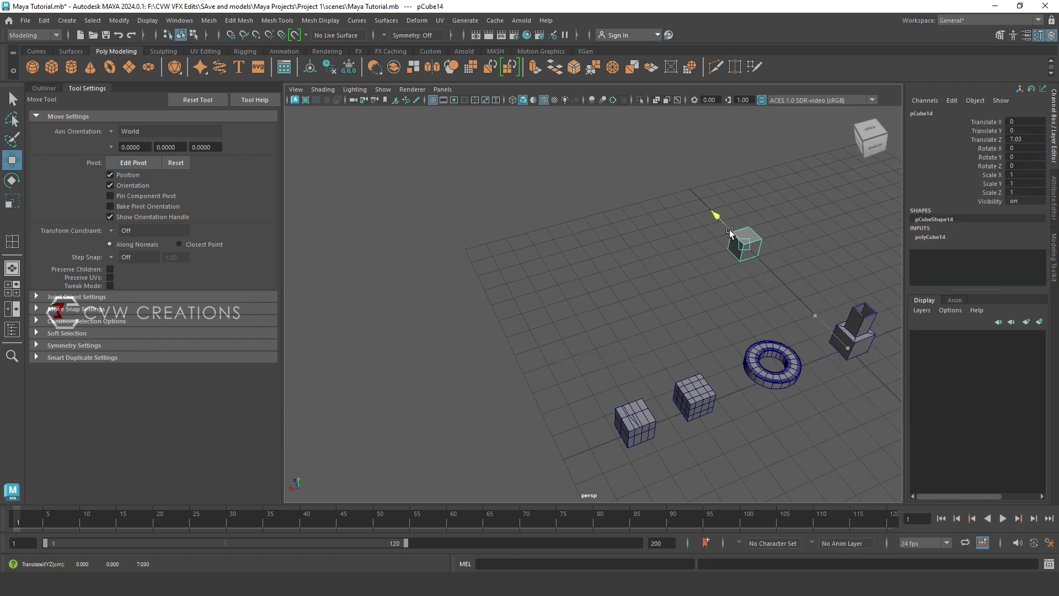
pyautogui.press('f')
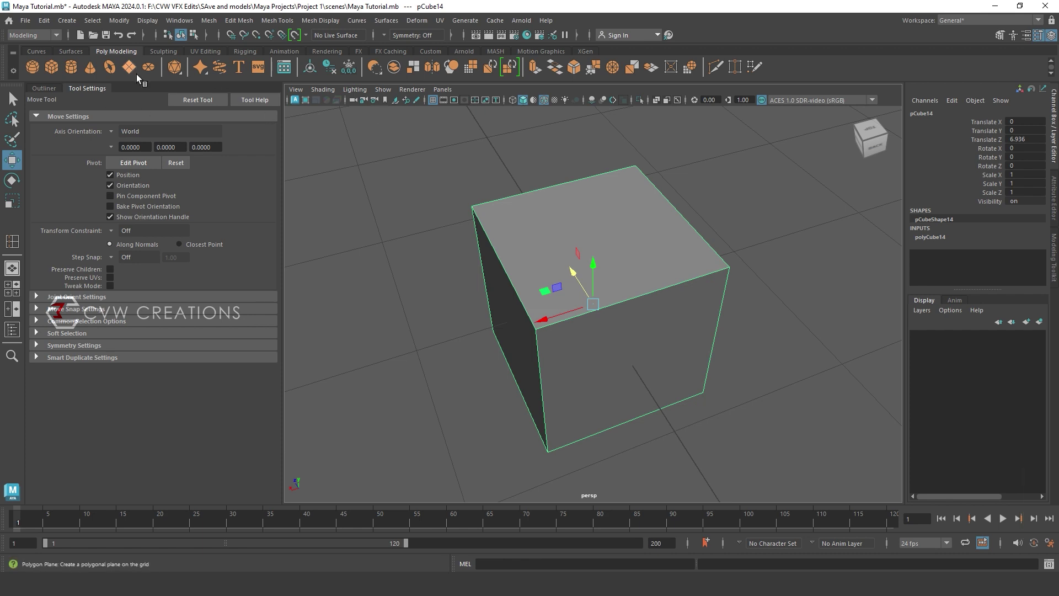
# Using Insert Edge Loop with Multiple edge loops set to 1, insert a central loop in each of the new cube's three directions.
pyautogui.click(243, 20)
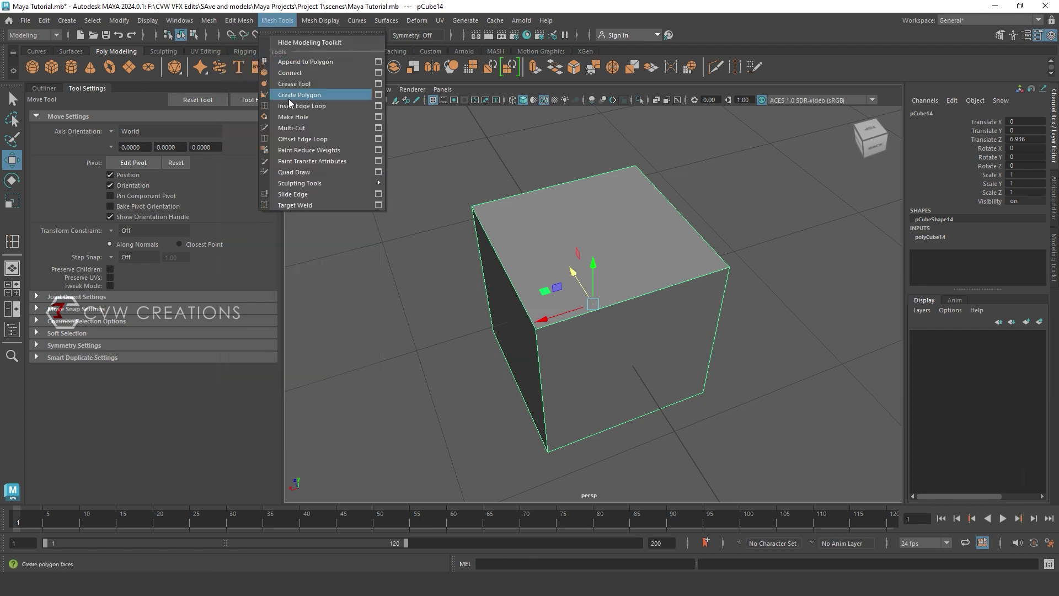
pyautogui.click(292, 106)
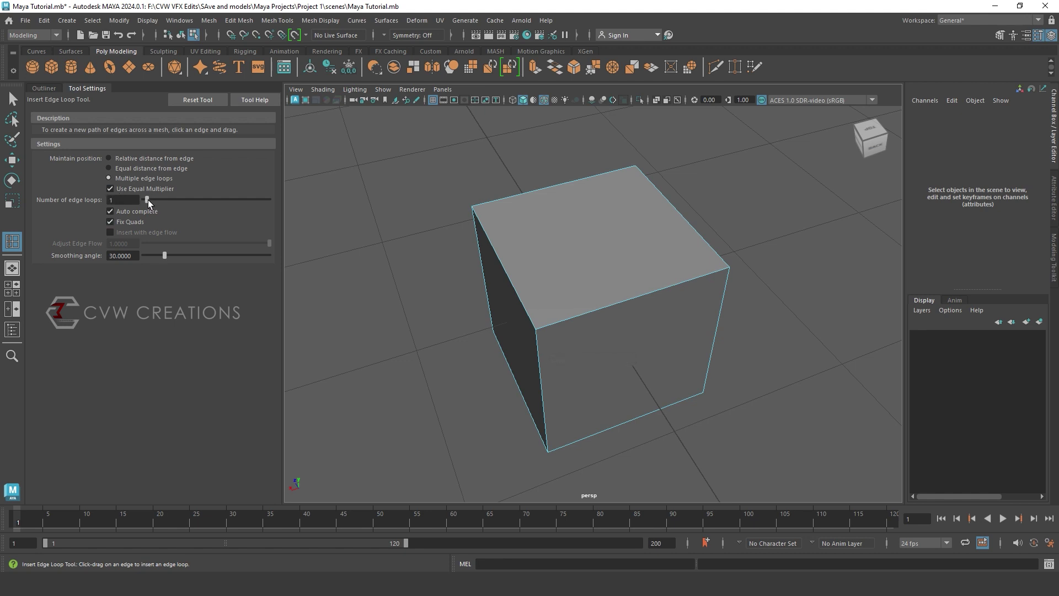
pyautogui.click(508, 261)
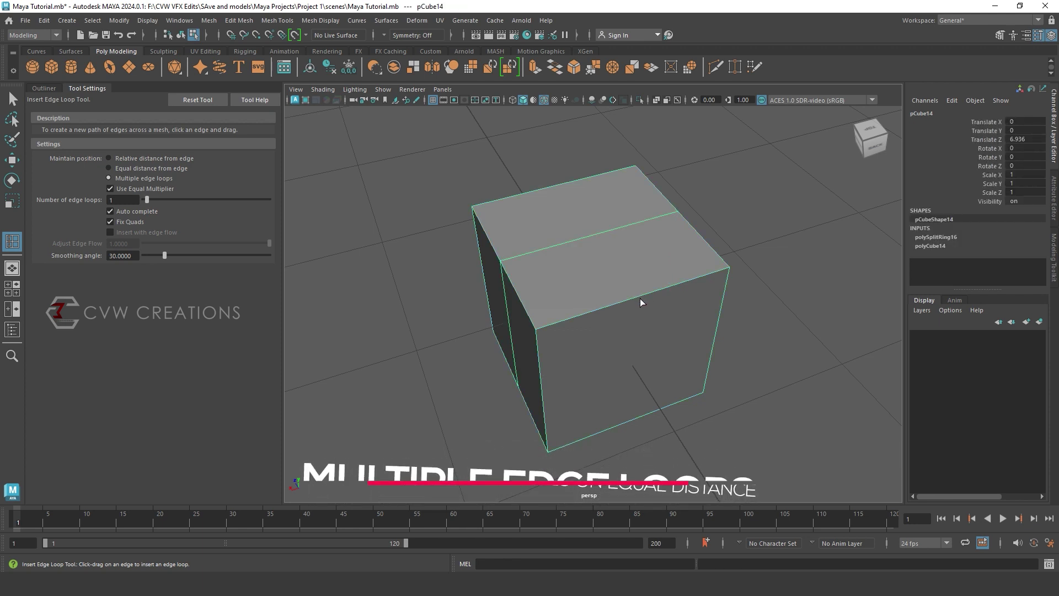
pyautogui.click(638, 297)
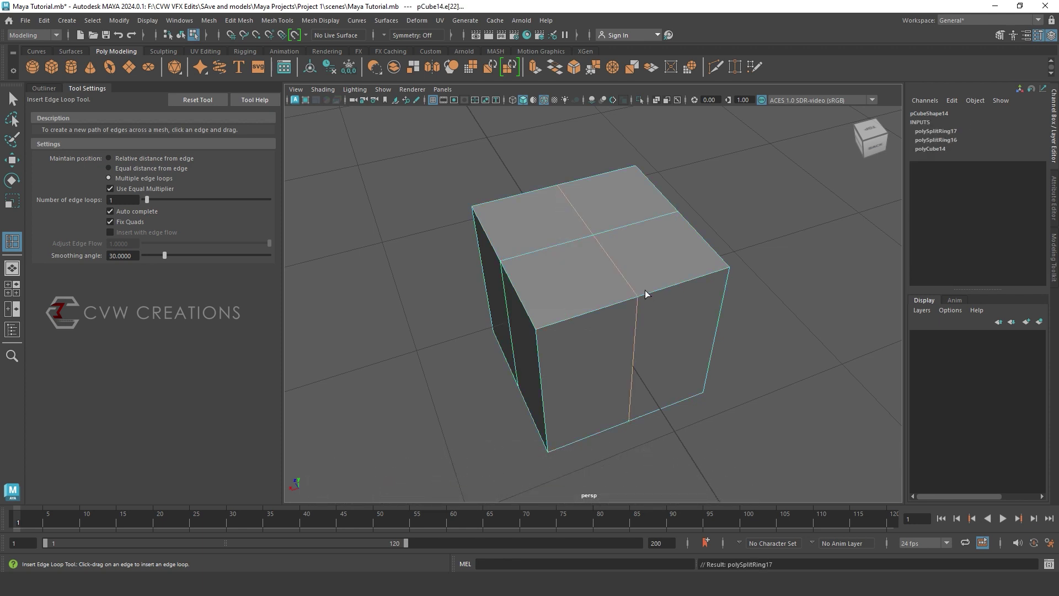
pyautogui.click(542, 379)
# Insert a centred edge loop in every remaining half of the cube, dividing each side into a four-by-four grid.
pyautogui.scroll(-5, 594, 369)
pyautogui.moveTo(654, 373)
pyautogui.keyDown('alt'); pyautogui.mouseDown()
pyautogui.moveTo(540, 350)
pyautogui.moveTo(647, 381)
pyautogui.mouseUp(); pyautogui.keyUp('alt')
pyautogui.click(558, 282)
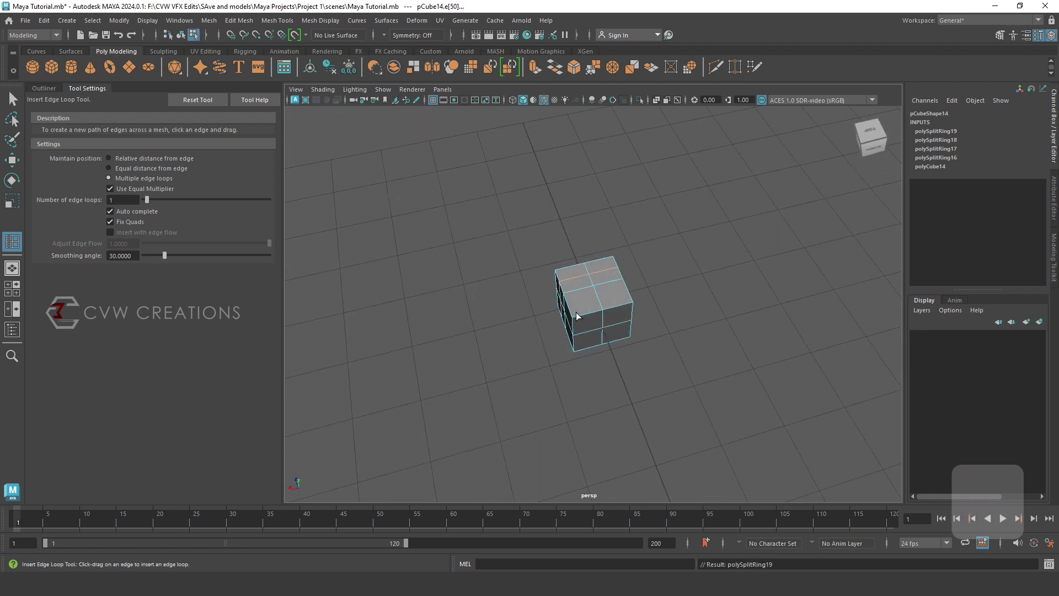
pyautogui.click(576, 314)
pyautogui.click(590, 312)
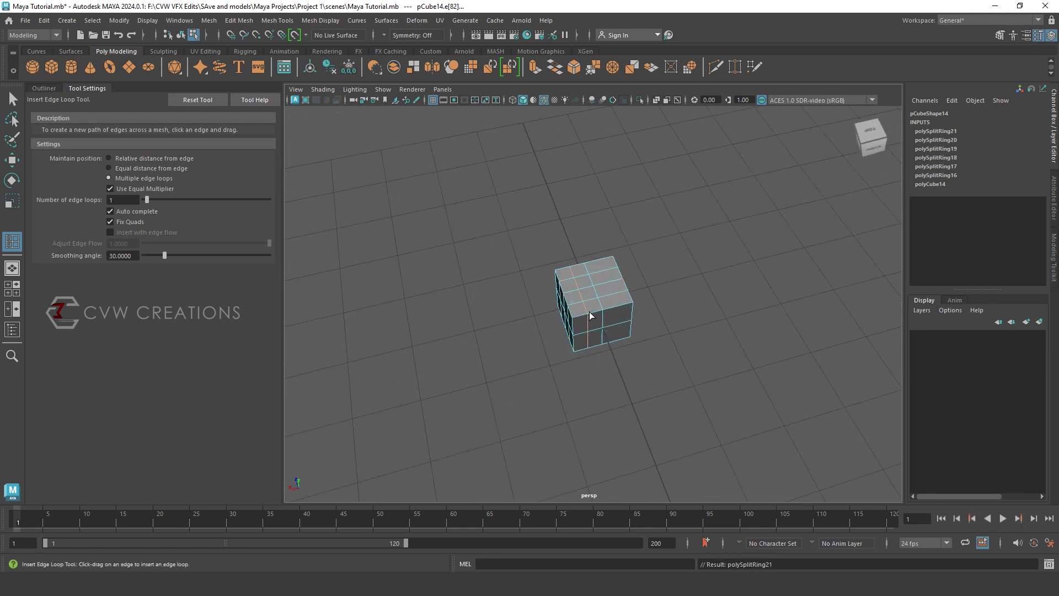
pyautogui.click(618, 307)
pyautogui.click(580, 342)
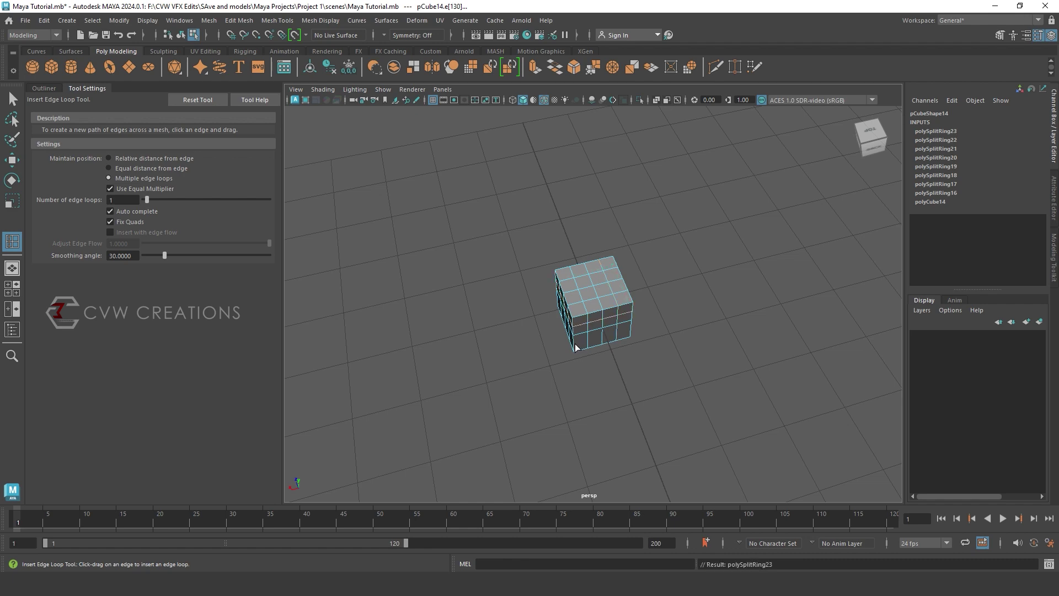
pyautogui.click(576, 347)
# Create another polygon cube at the origin, leave the Insert Edge Loop tool, and select the cube in object mode.
pyautogui.keyDown('alt'); pyautogui.moveTo(677, 354); pyautogui.dragTo(540, 339); pyautogui.keyUp('alt')
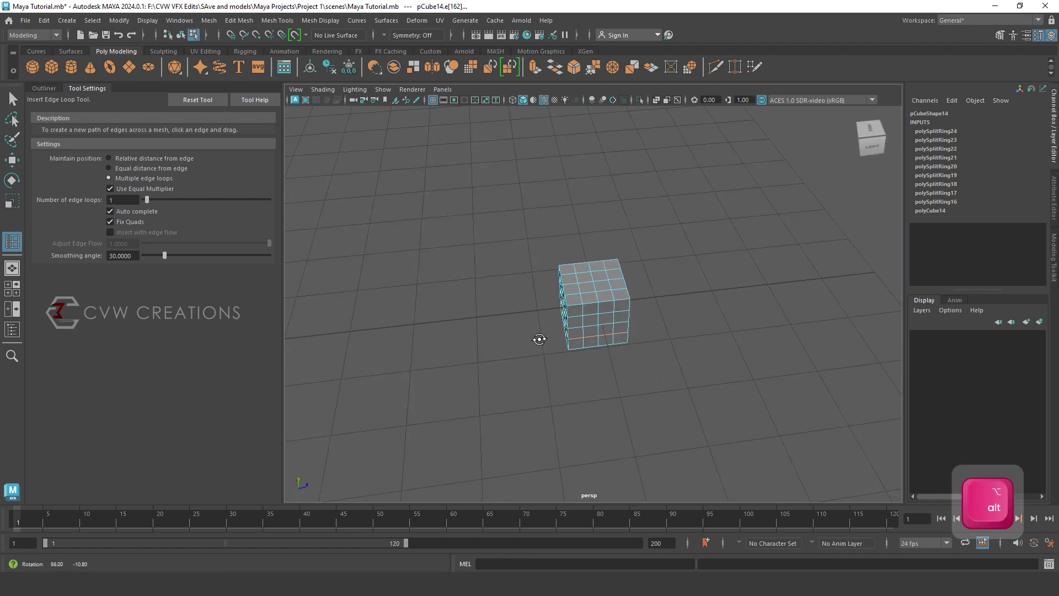
pyautogui.click(554, 359)
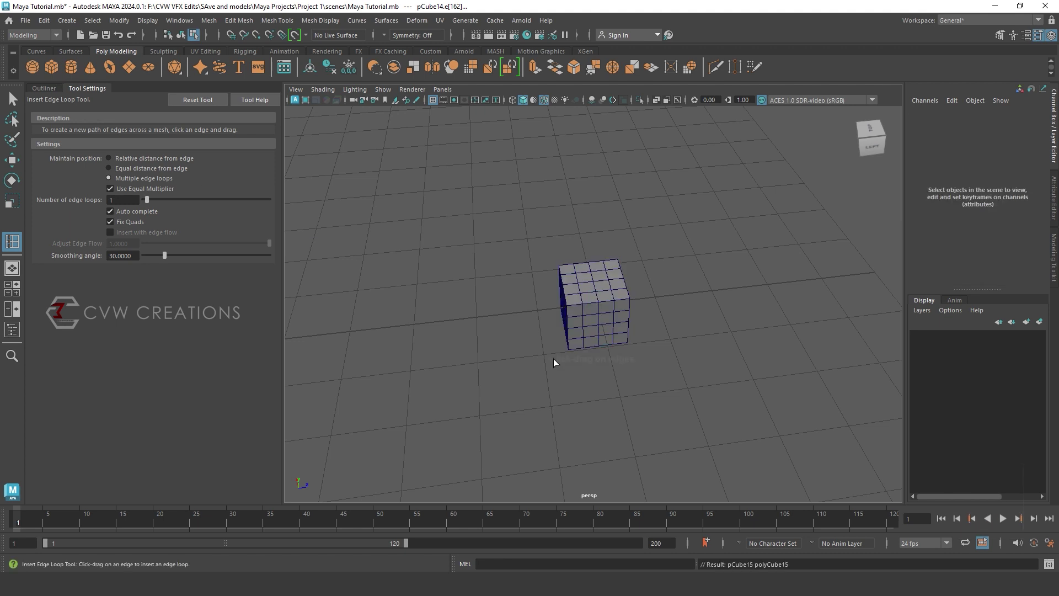
pyautogui.scroll(-3, 620, 317)
pyautogui.press('f')
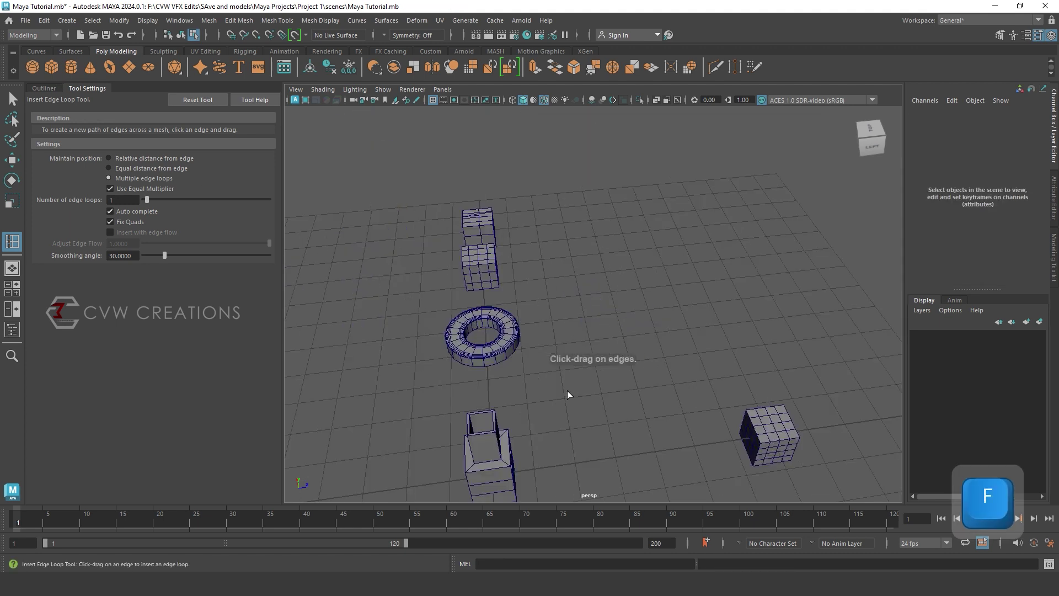
pyautogui.press('q')
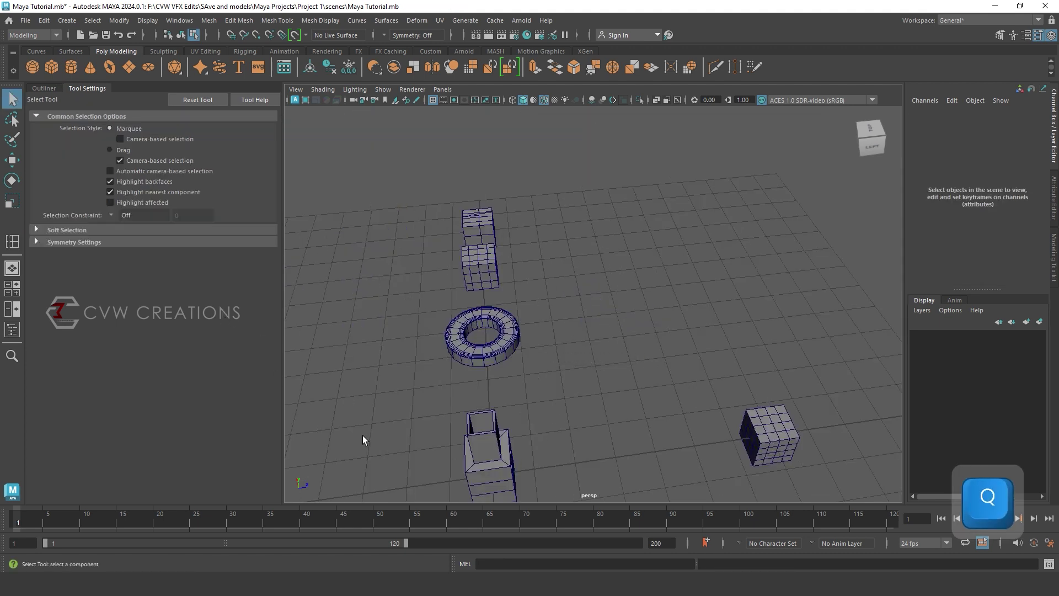
pyautogui.moveTo(508, 495); pyautogui.dragTo(557, 471, button='right')
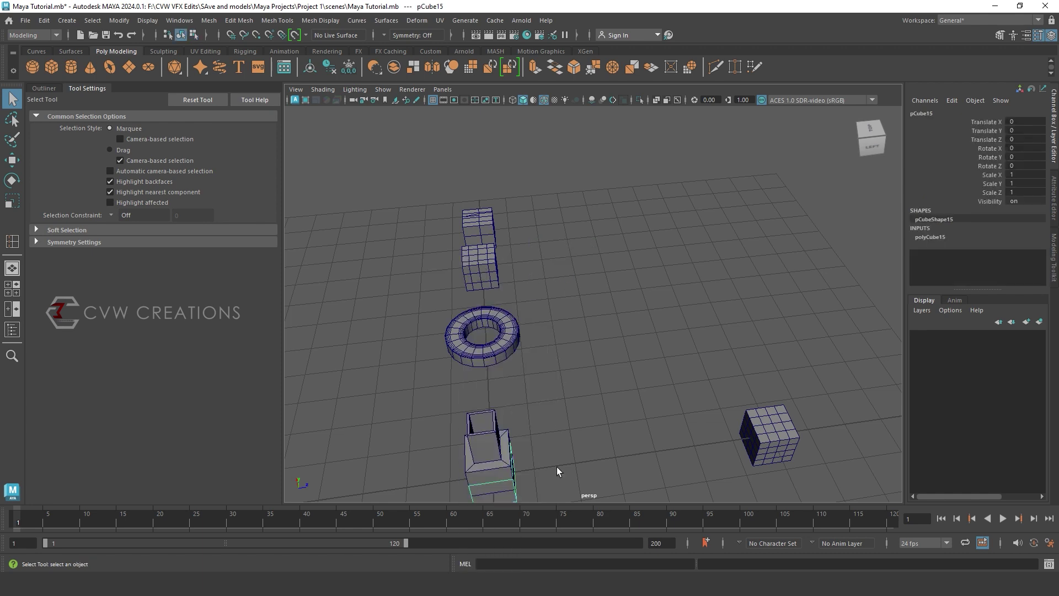
# Move the selected new cube away from the origin to about 1.221 in Y and 3.937 in Z.
pyautogui.press('w')
pyautogui.moveTo(539, 465); pyautogui.dragTo(657, 358)
pyautogui.press('f')
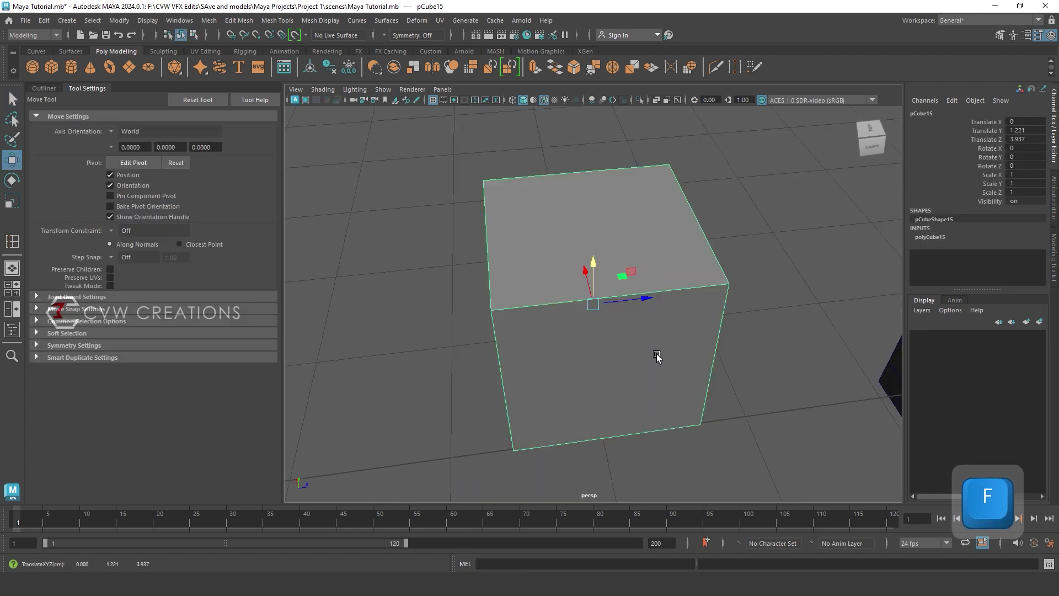
# Using Insert Edge Loop with Multiple edge loops set to 5, insert evenly spaced loops in each of the moved cube's three directions.
pyautogui.click(277, 21)
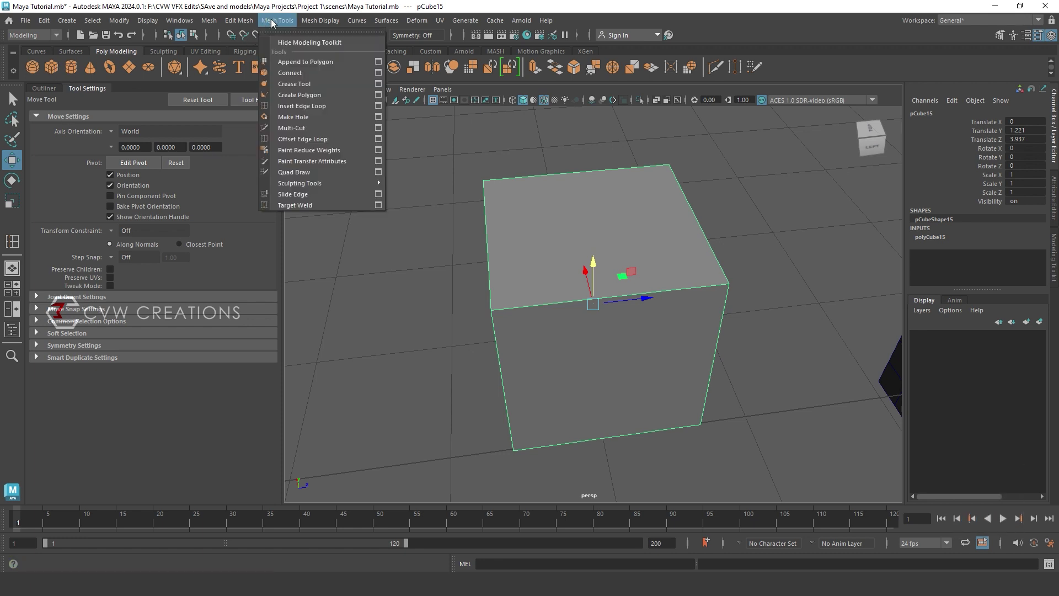
pyautogui.click(299, 106)
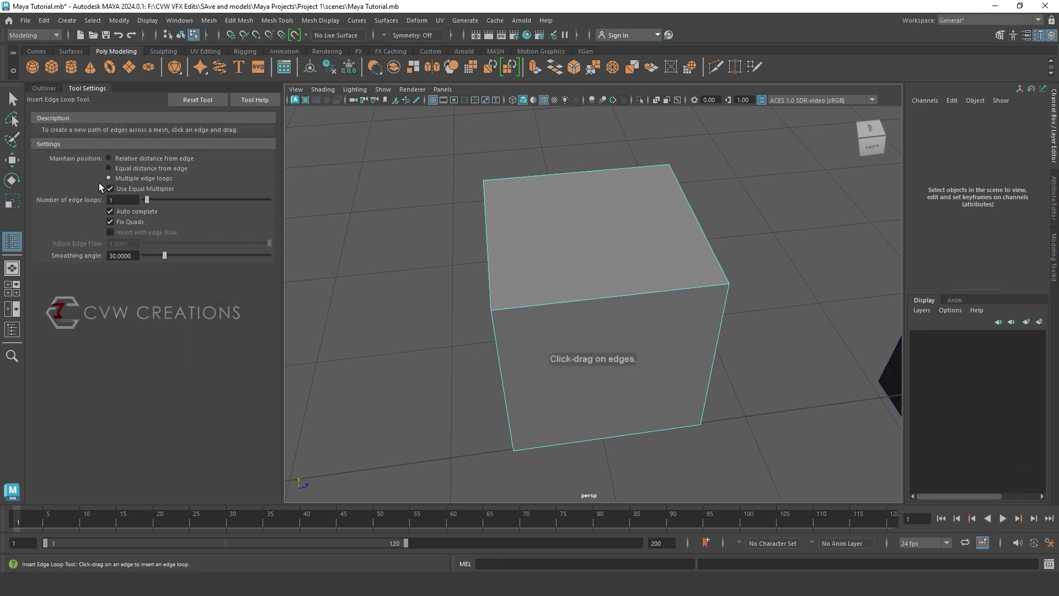
pyautogui.moveTo(147, 200); pyautogui.dragTo(157, 201)
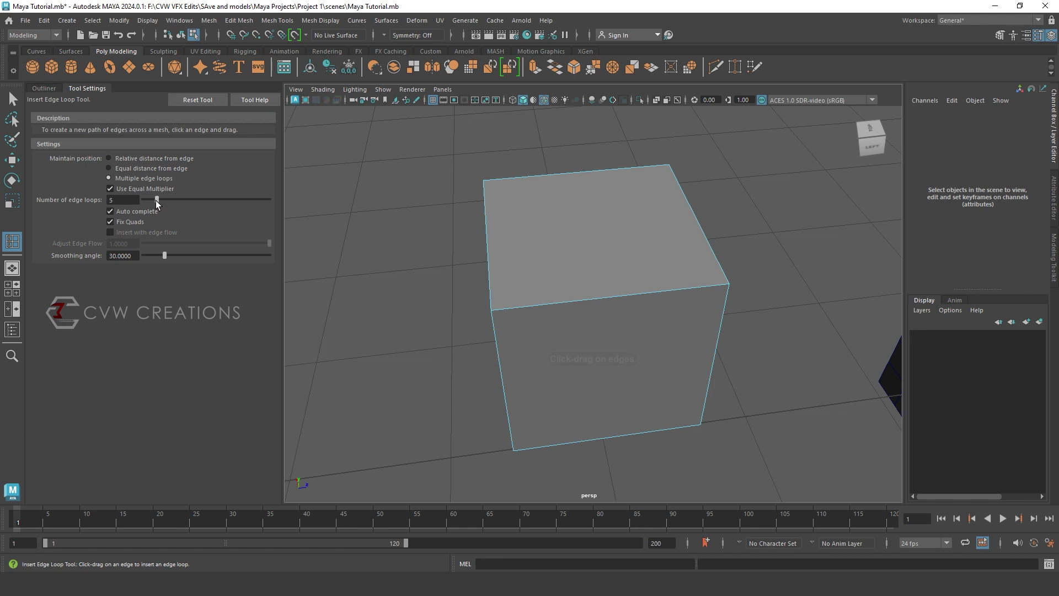
pyautogui.click(485, 236)
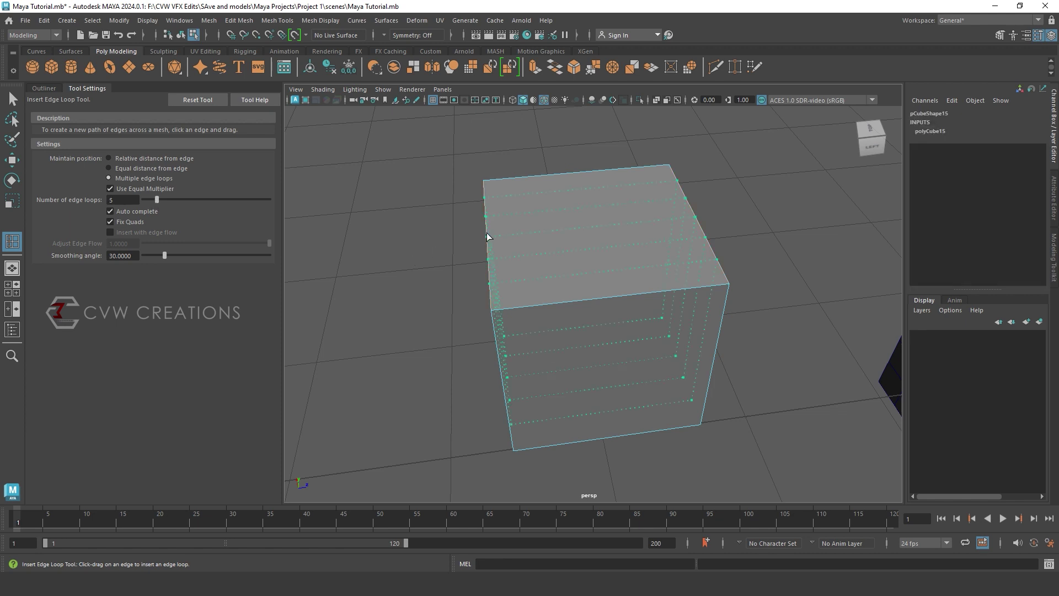
pyautogui.click(539, 303)
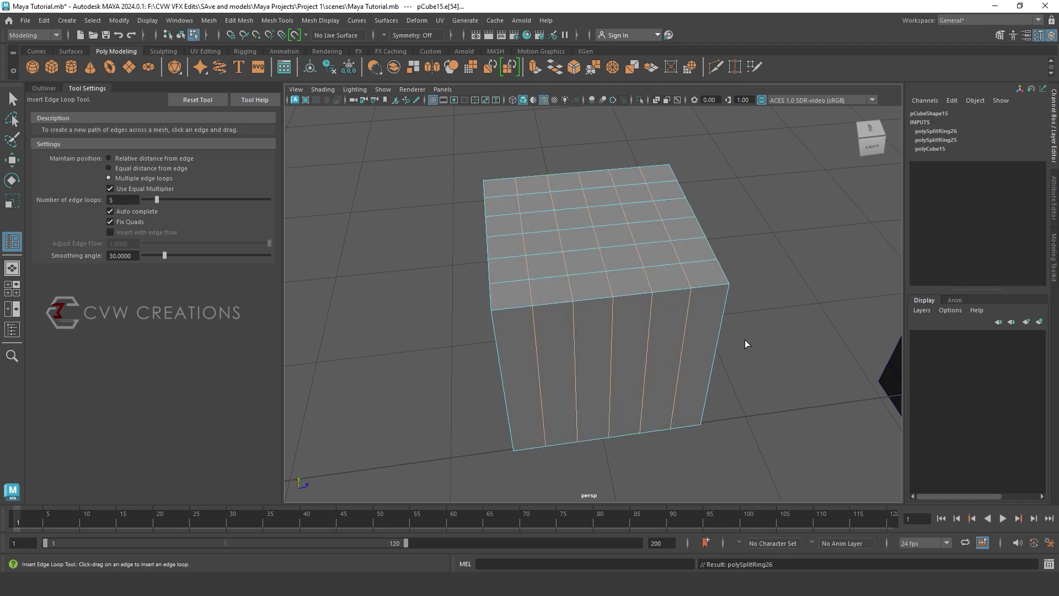
pyautogui.click(722, 321)
pyautogui.keyDown('alt'); pyautogui.moveTo(723, 322); pyautogui.dragTo(748, 373); pyautogui.keyUp('alt')
pyautogui.scroll(-6, 748, 372)
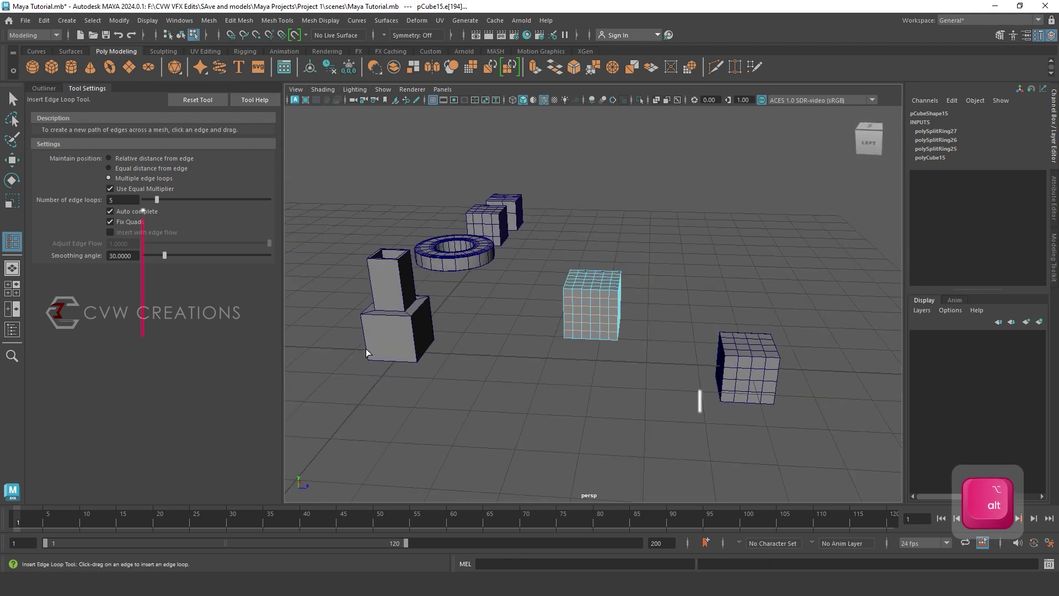